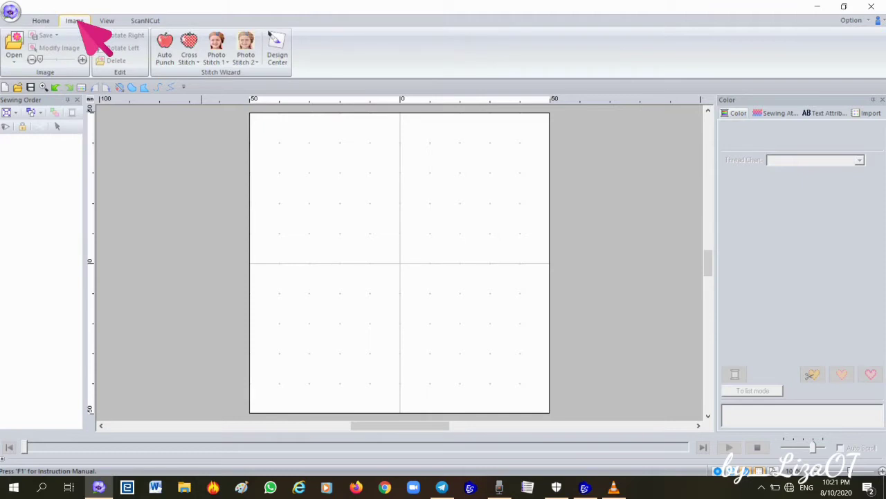
pyautogui.click(15, 57)
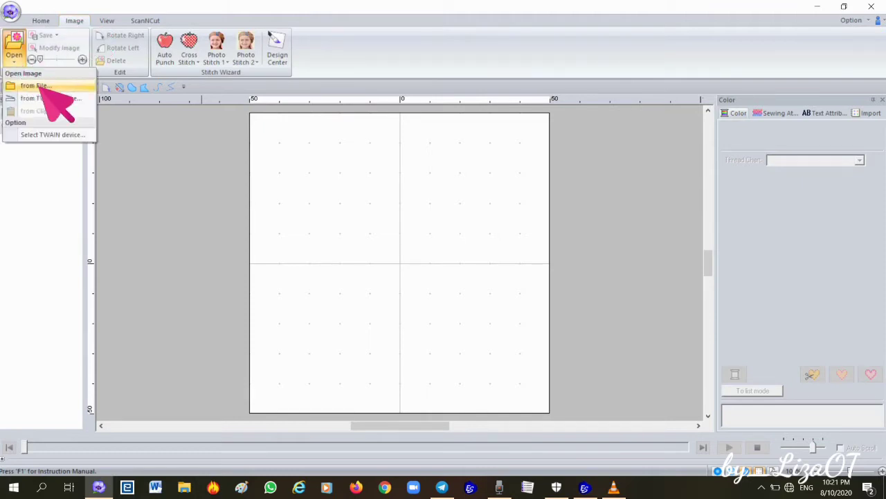
pyautogui.click(29, 86)
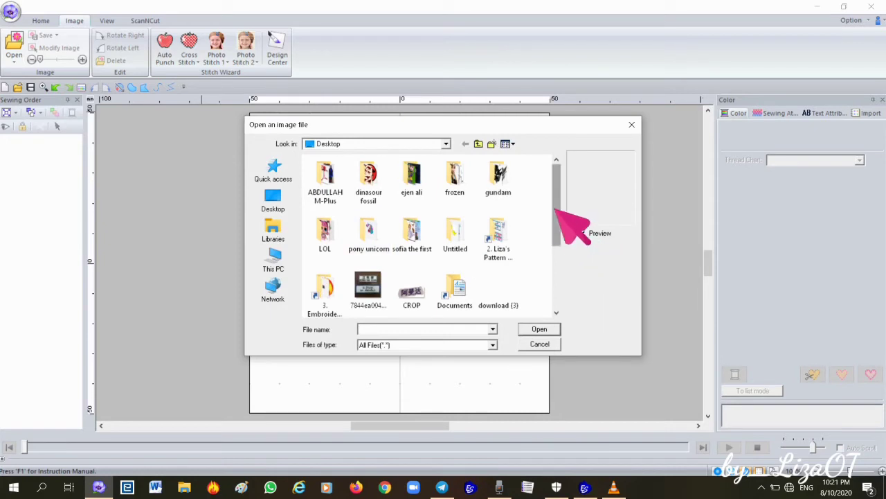
pyautogui.click(270, 229)
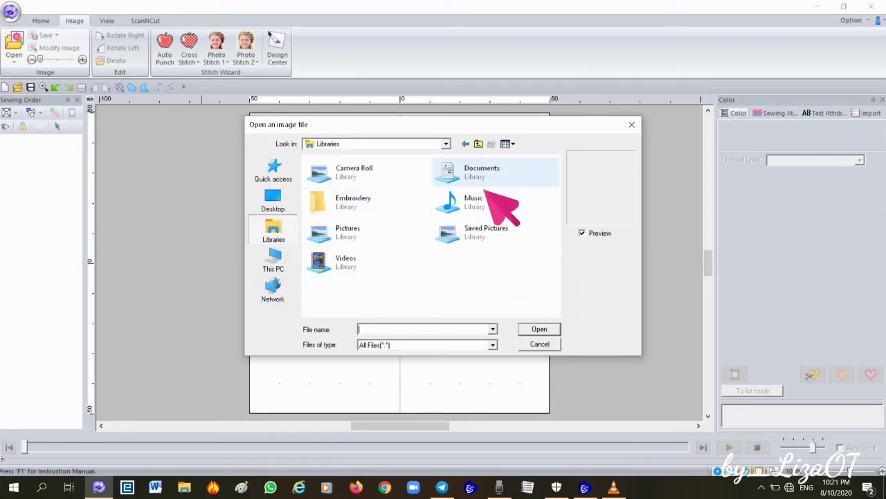
pyautogui.doubleClick(454, 235)
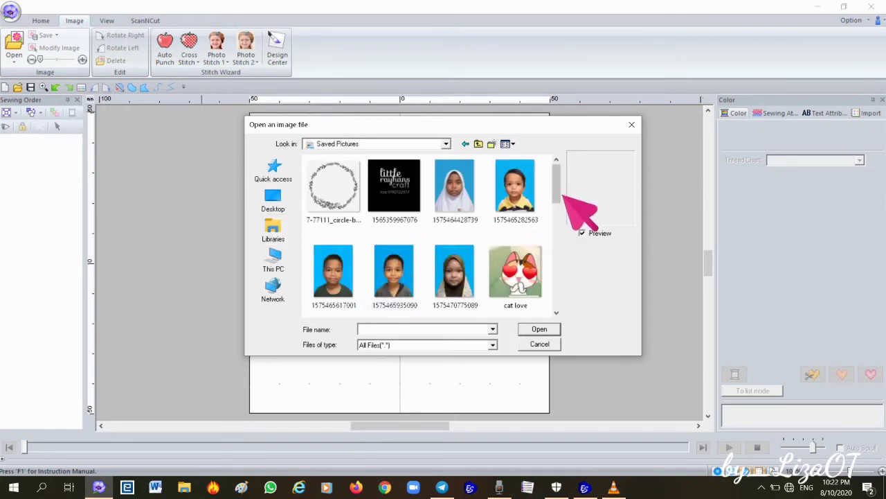
pyautogui.doubleClick(516, 190)
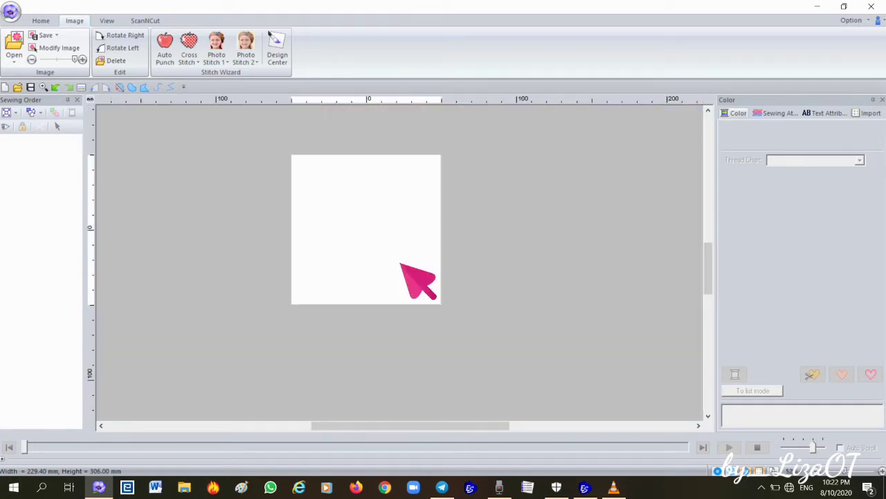
# Step: Scale the photo down proportionally to about 88.6 × 118.2 mm, placed over the design page
pyautogui.scroll(-1, 401, 264)
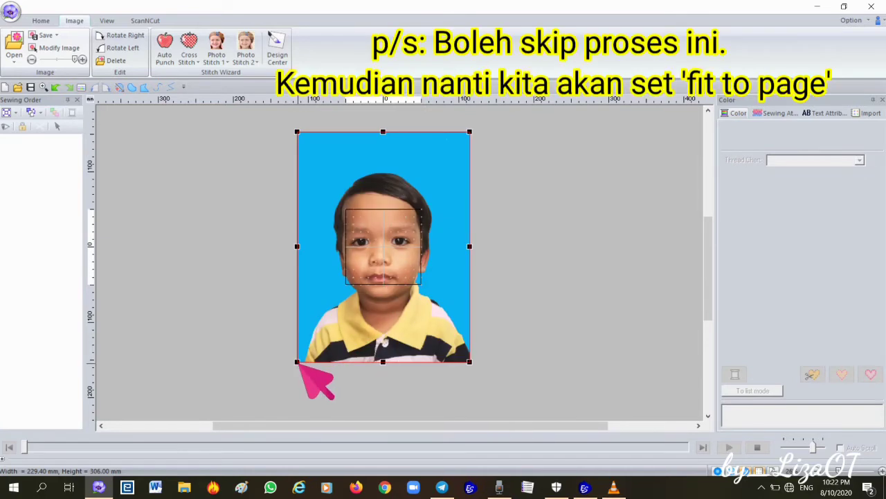
pyautogui.moveTo(299, 362); pyautogui.dragTo(343, 290)
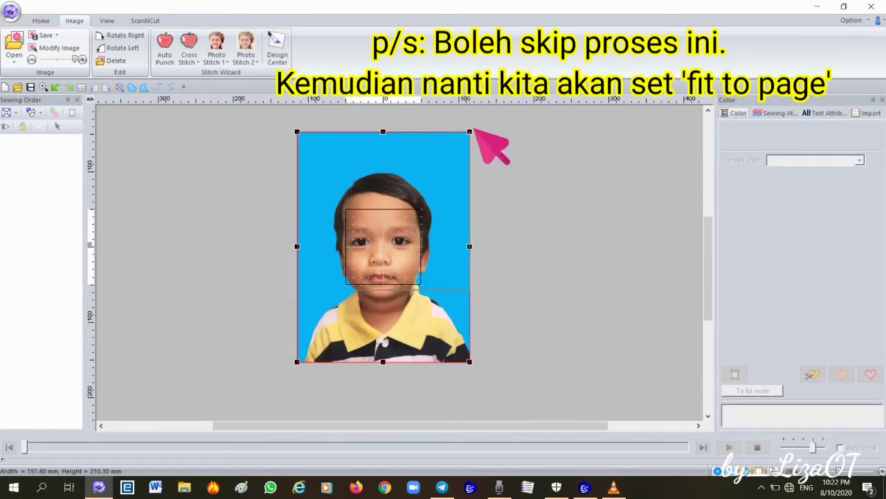
pyautogui.moveTo(470, 132); pyautogui.dragTo(469, 133)
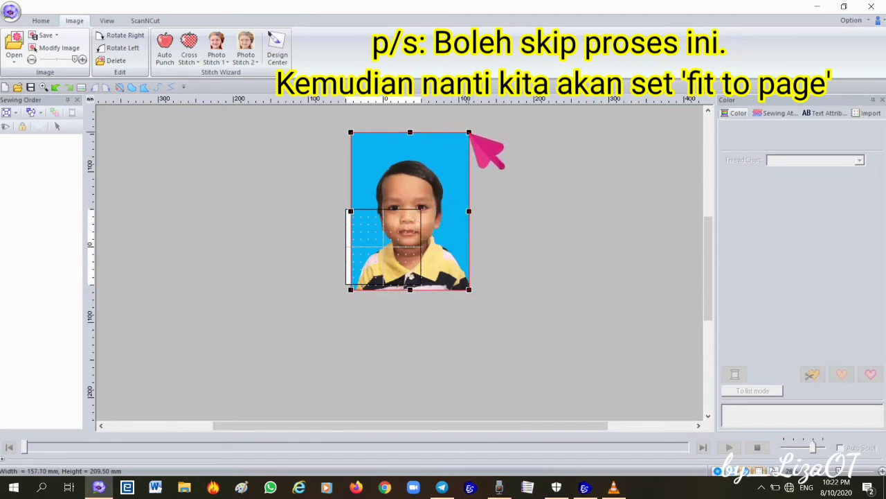
pyautogui.moveTo(469, 132); pyautogui.dragTo(419, 201)
# Step: Move the photo up so its lower edge lines up with the bottom edge of the design page
pyautogui.click(41, 20)
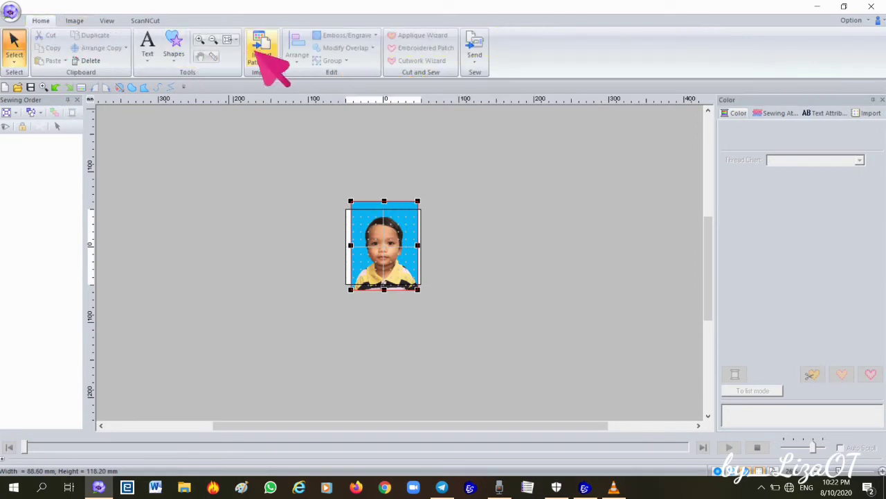
pyautogui.click(226, 40)
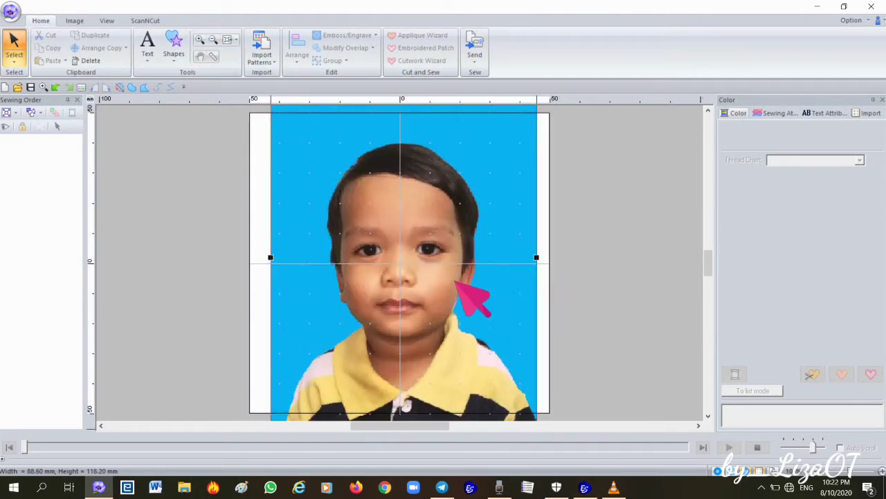
pyautogui.moveTo(455, 267); pyautogui.dragTo(510, 263)
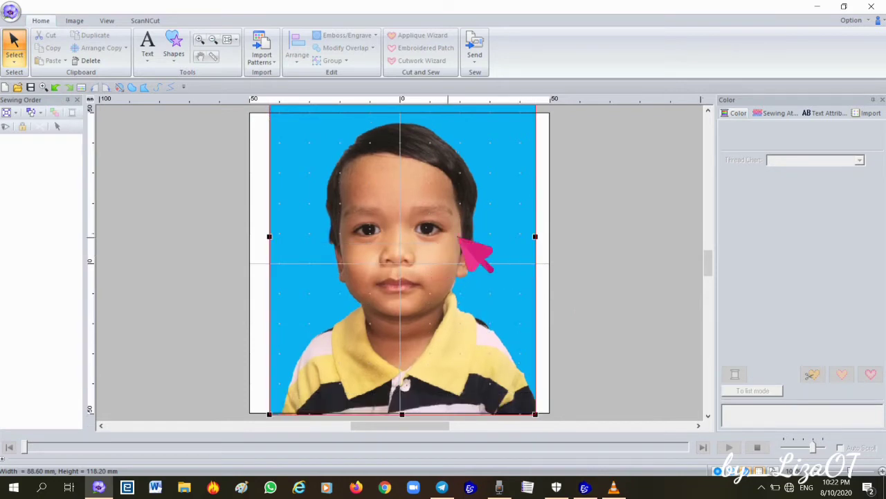
# Step: Shift the photo slightly left on the design page and enlarge it to about 90.7 × 120.9 mm
pyautogui.click(75, 20)
pyautogui.click(554, 258)
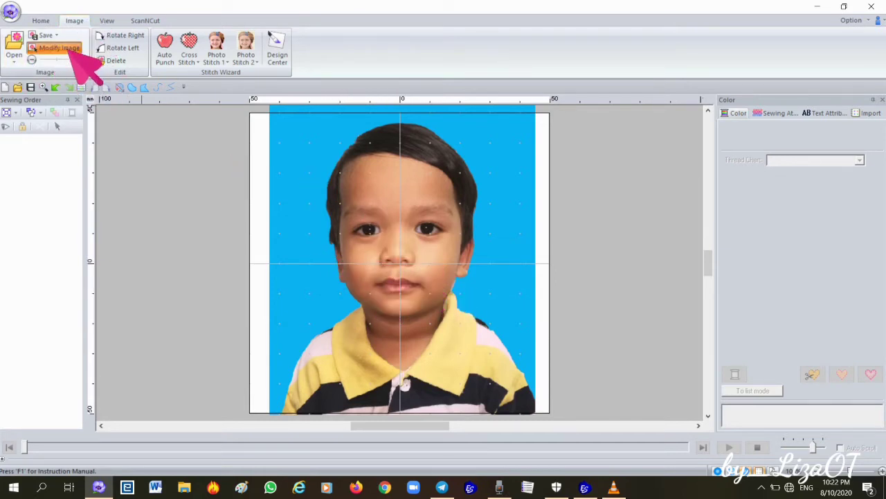
pyautogui.click(412, 239)
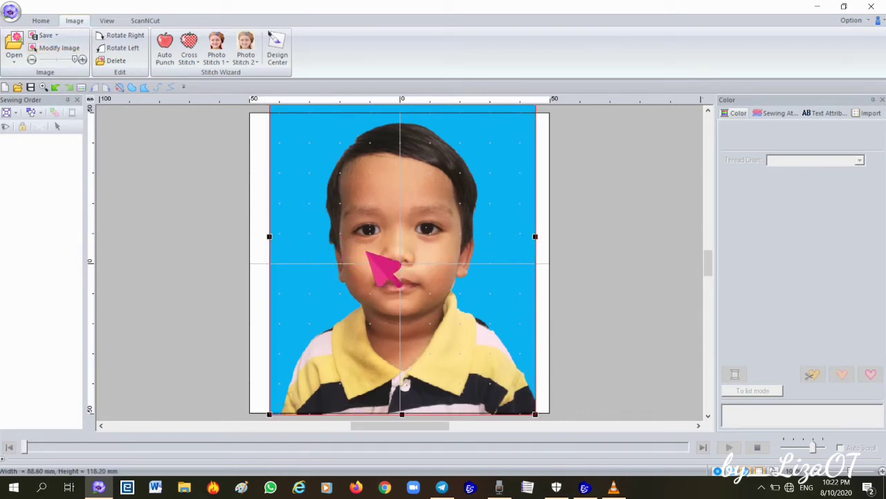
pyautogui.moveTo(368, 257); pyautogui.dragTo(411, 262)
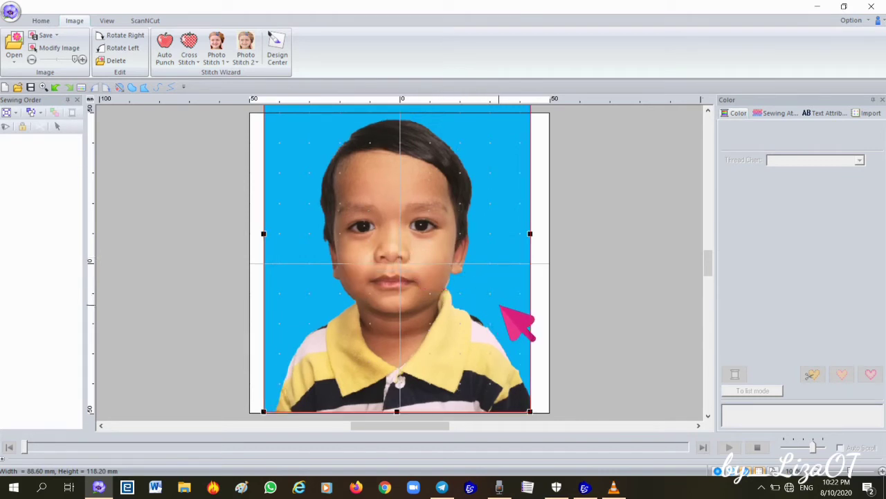
pyautogui.moveTo(533, 411); pyautogui.dragTo(554, 396)
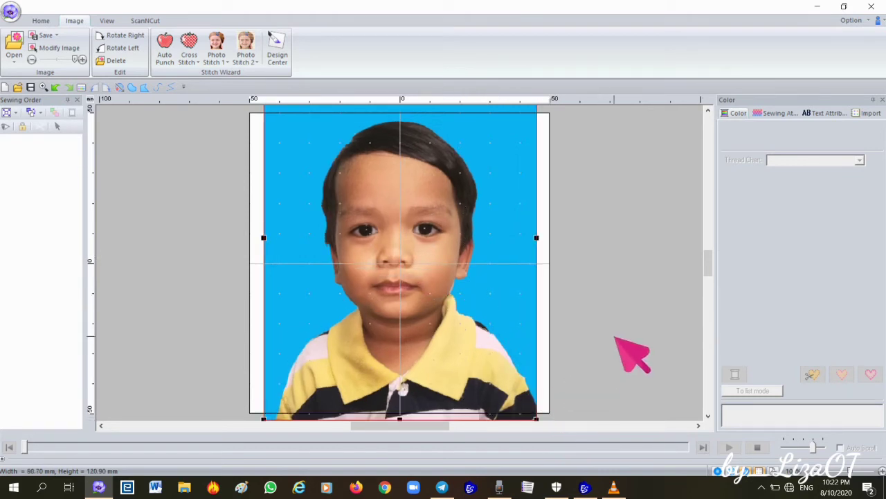
pyautogui.click(595, 248)
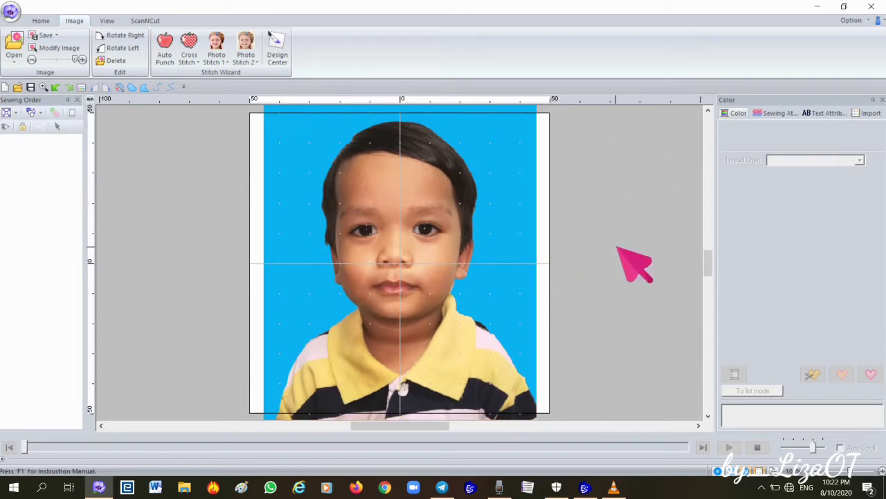
# Step: Hide the grid on the design page
pyautogui.click(105, 20)
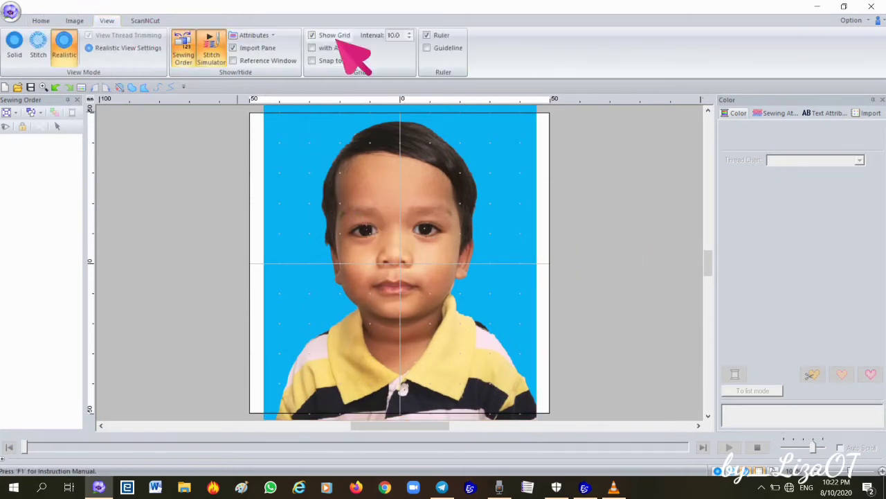
pyautogui.click(312, 34)
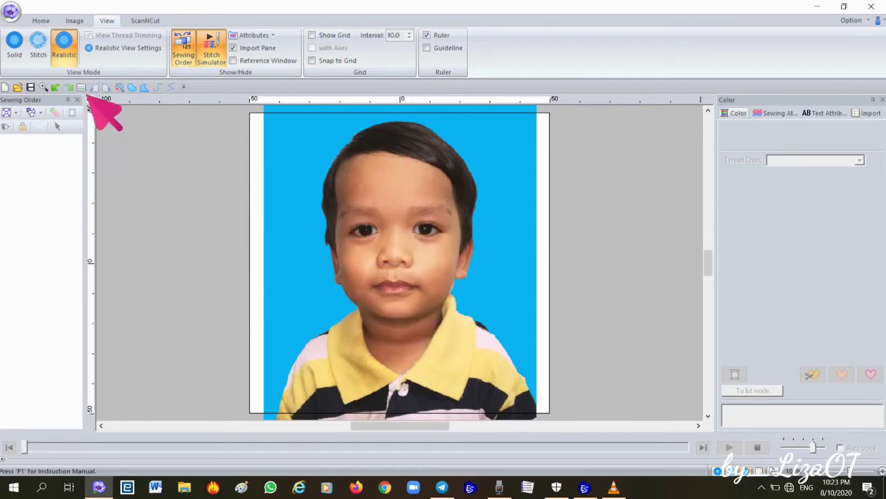
pyautogui.click(40, 20)
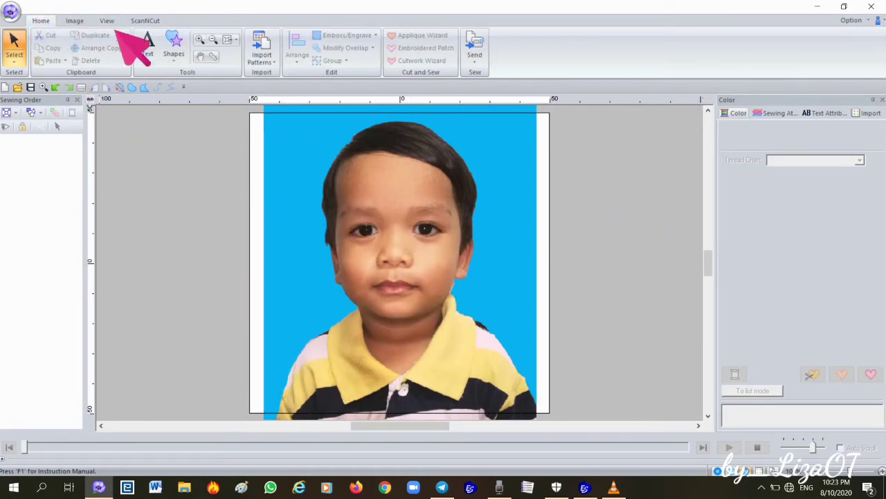
# Step: Start the Photo Stitch 1 wizard in Color mode for the photo
pyautogui.click(75, 20)
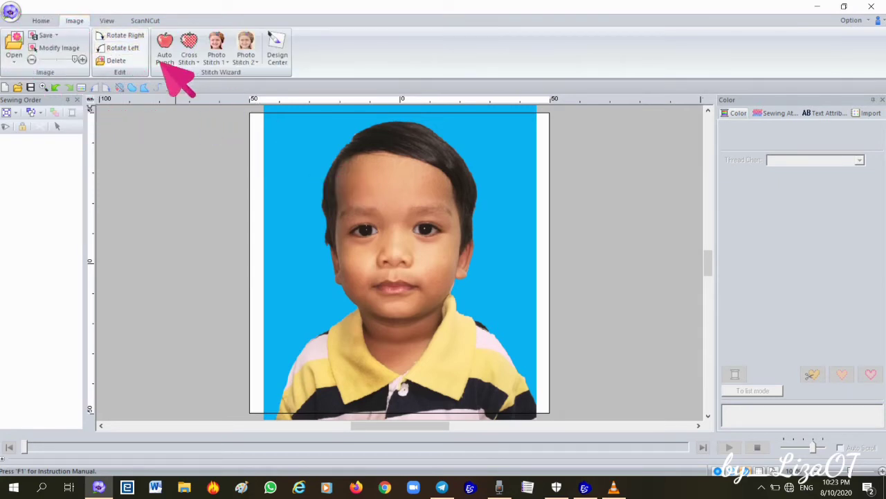
pyautogui.click(225, 63)
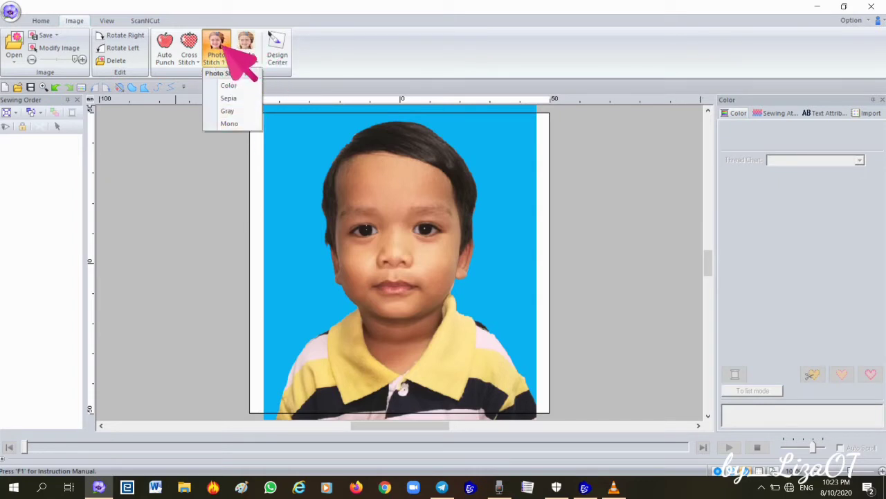
pyautogui.click(223, 43)
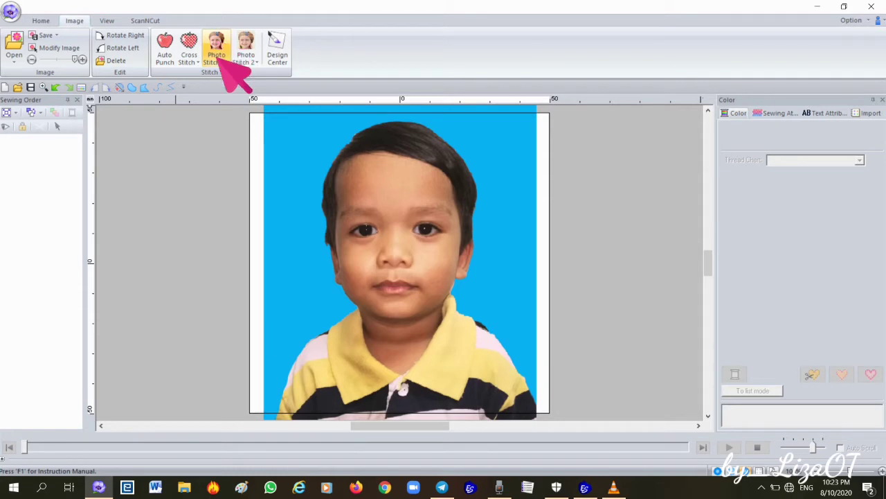
pyautogui.click(221, 59)
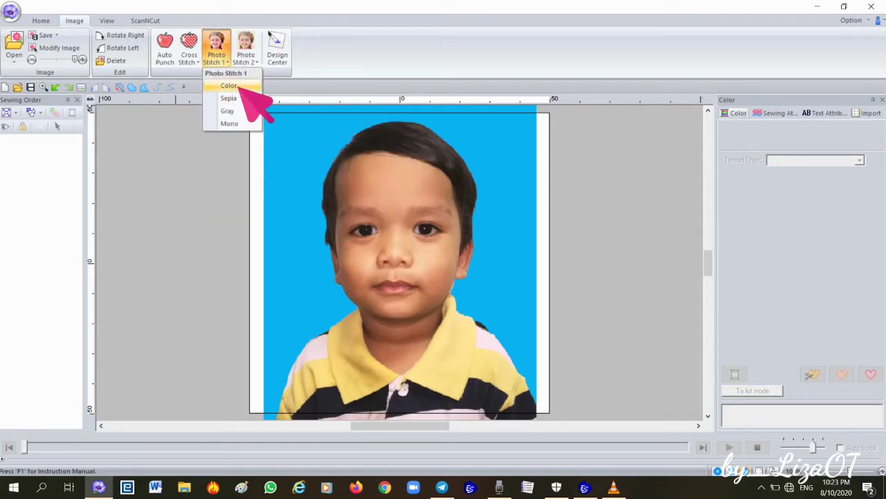
pyautogui.click(242, 89)
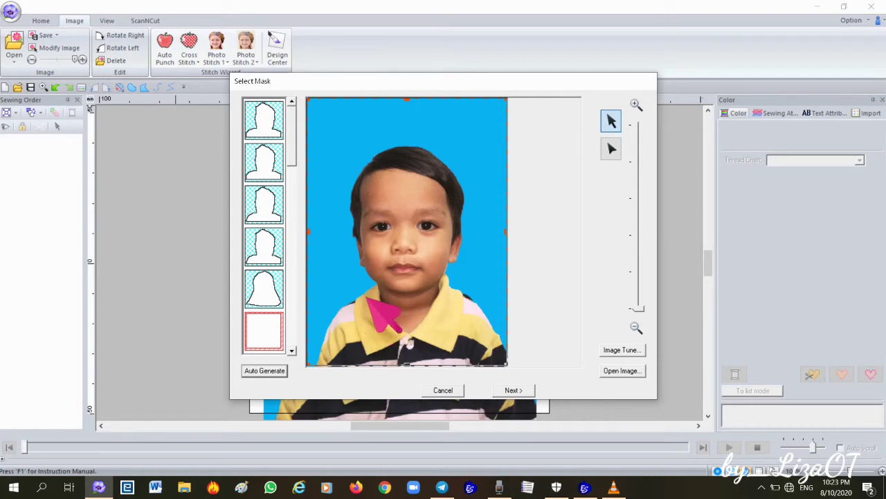
# Step: Edit the rectangular mask's points, pulling its upper outline onto the top of the child's hair
pyautogui.click(610, 146)
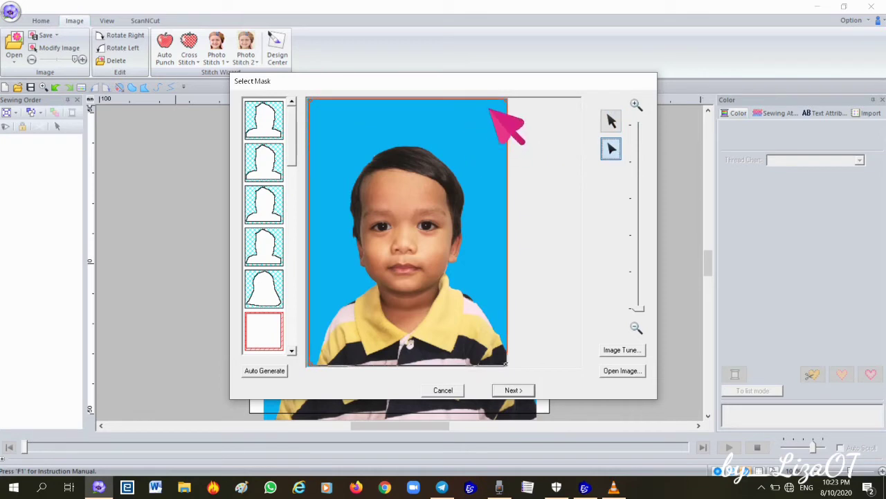
pyautogui.moveTo(507, 101); pyautogui.dragTo(465, 152)
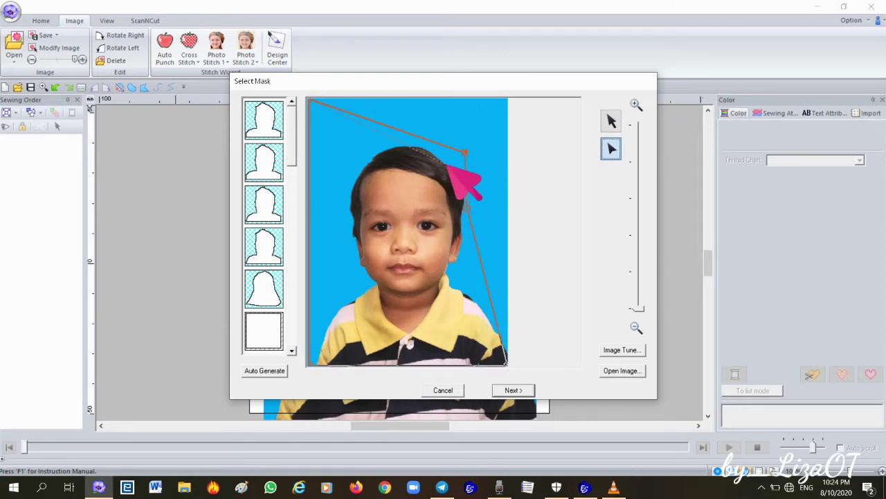
pyautogui.moveTo(447, 165); pyautogui.dragTo(446, 164)
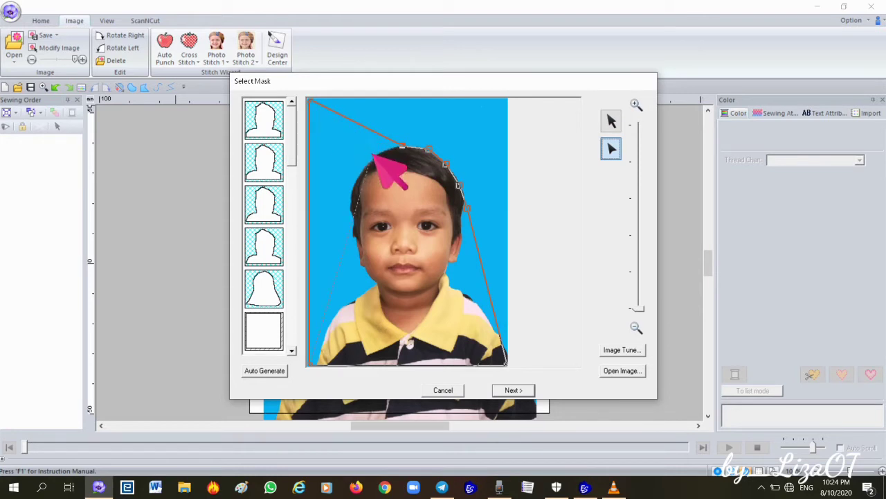
pyautogui.moveTo(372, 153); pyautogui.dragTo(371, 153)
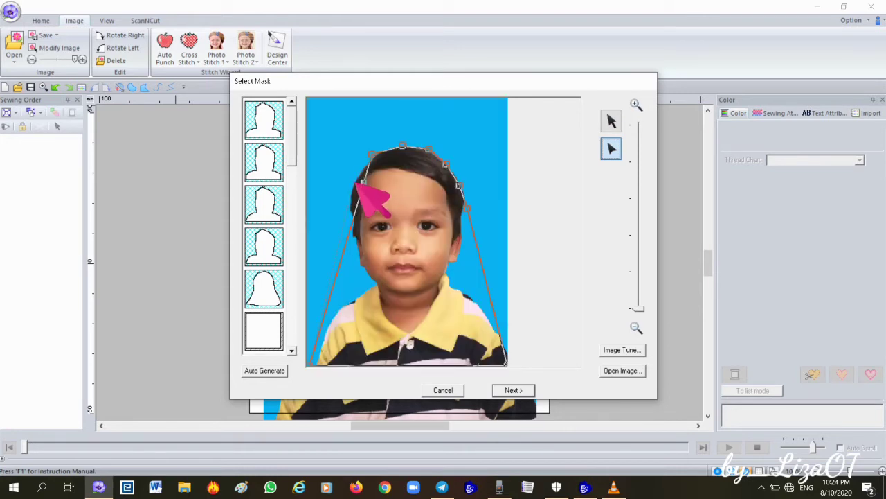
# Step: Fit the mask outline along the left side of the head, neck and shoulder, down to the lower left of the shirt
pyautogui.moveTo(342, 227); pyautogui.dragTo(353, 218)
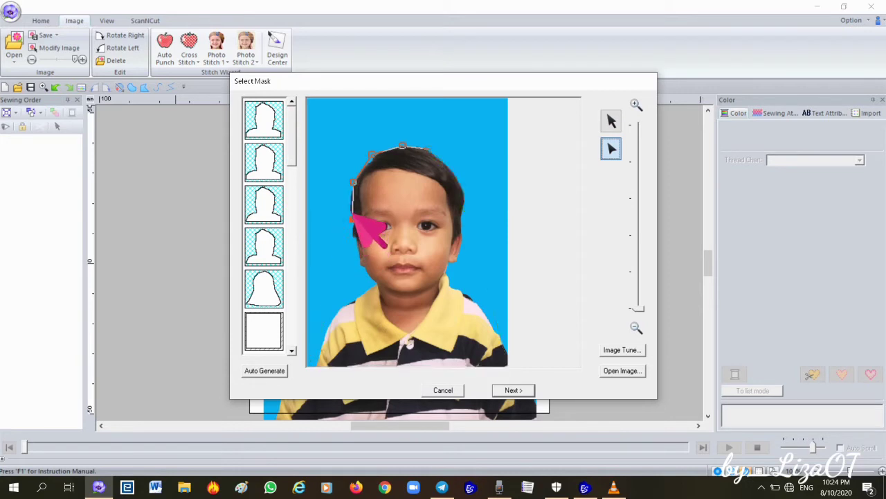
pyautogui.click(351, 207)
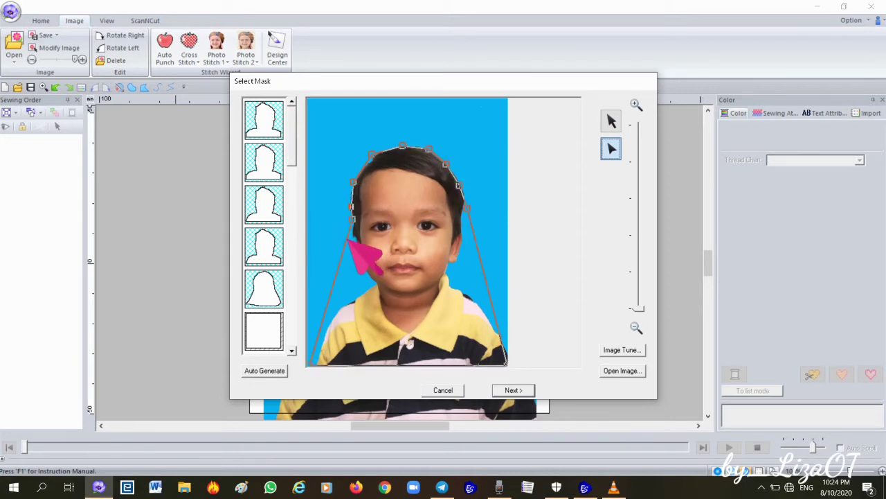
pyautogui.moveTo(357, 241); pyautogui.dragTo(358, 242)
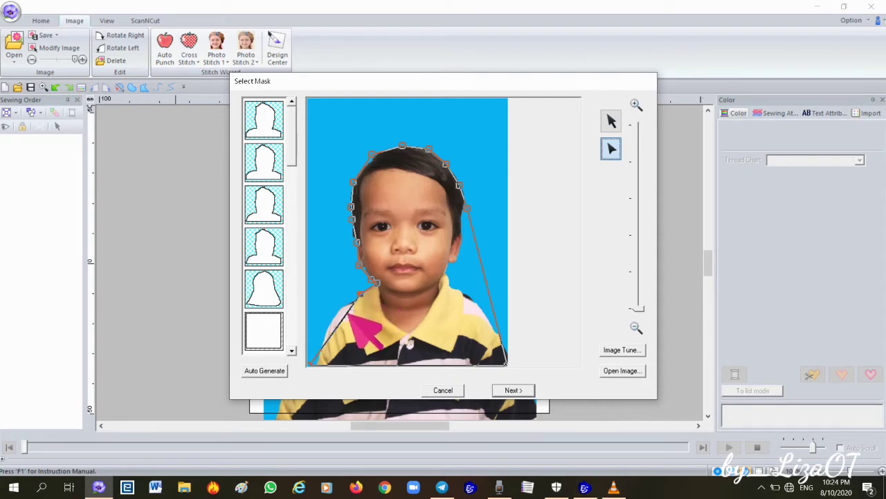
pyautogui.moveTo(315, 361); pyautogui.dragTo(325, 342)
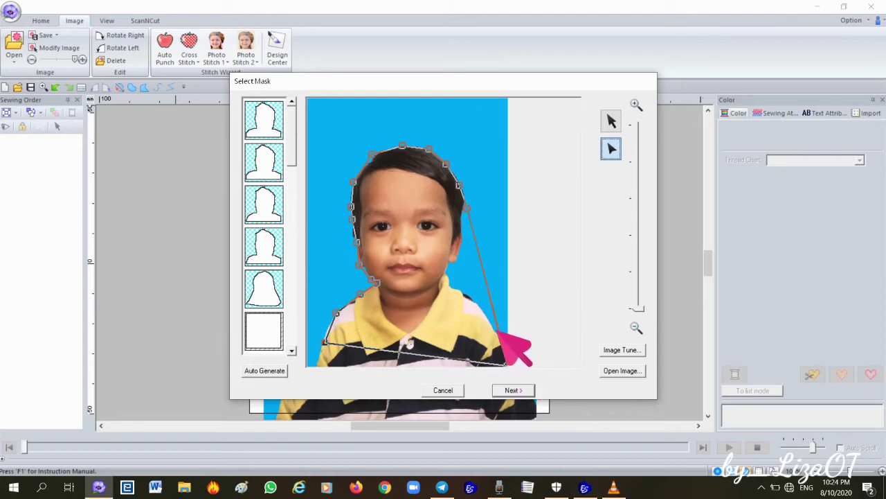
# Step: Fit the mask outline along the right shoulder, neck and ear, with its lower right corner on the shirt
pyautogui.moveTo(498, 339); pyautogui.dragTo(493, 341)
pyautogui.moveTo(490, 307)
pyautogui.mouseDown()
pyautogui.moveTo(490, 316)
pyautogui.moveTo(477, 277)
pyautogui.moveTo(465, 290)
pyautogui.moveTo(455, 267)
pyautogui.mouseUp()
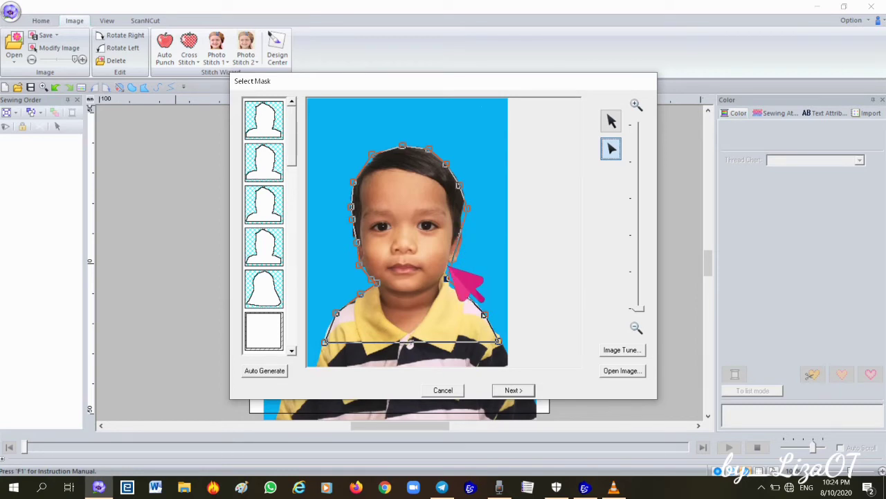
pyautogui.click(447, 265)
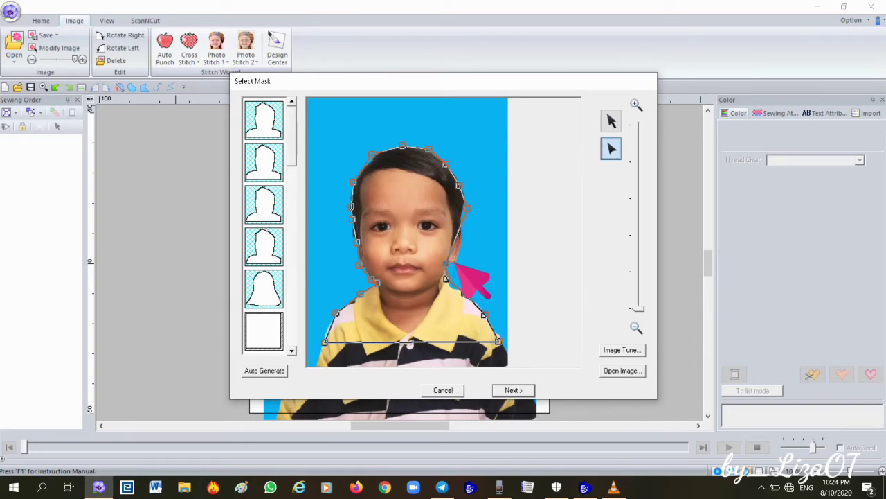
pyautogui.click(454, 261)
pyautogui.click(460, 246)
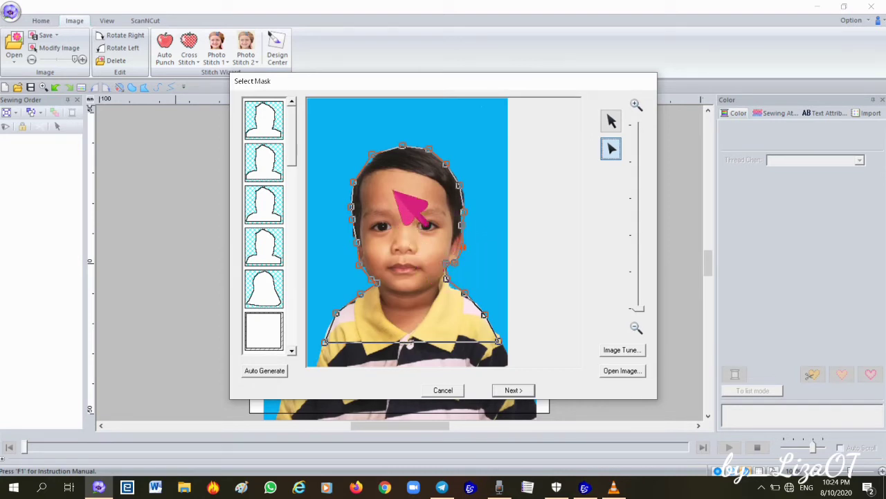
# Step: Pull in the mask point at the upper left of the hair, and tune the photo with sharpness and contrast each one level up
pyautogui.click(371, 156)
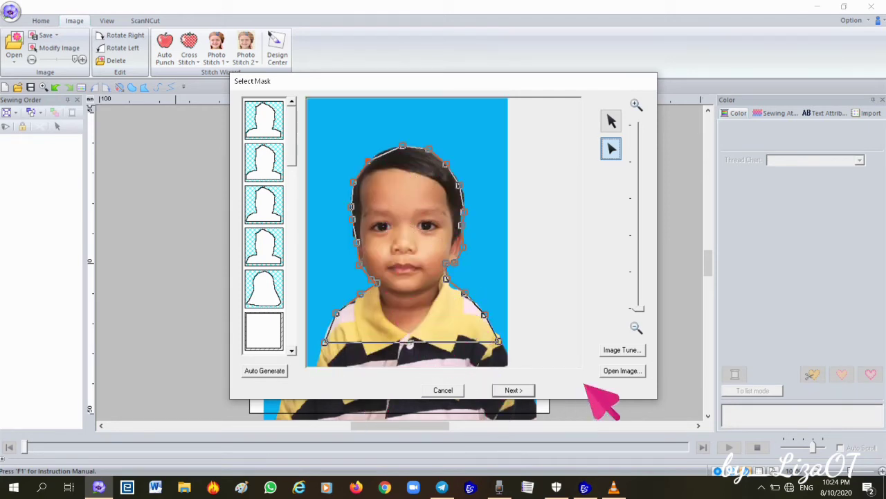
pyautogui.click(621, 351)
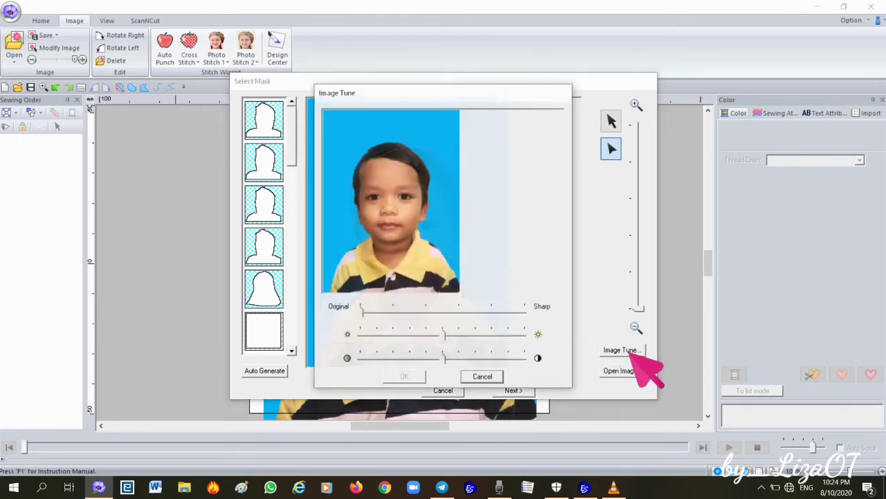
pyautogui.moveTo(363, 312)
pyautogui.mouseDown()
pyautogui.moveTo(394, 312)
pyautogui.moveTo(379, 313)
pyautogui.mouseUp()
pyautogui.click(392, 312)
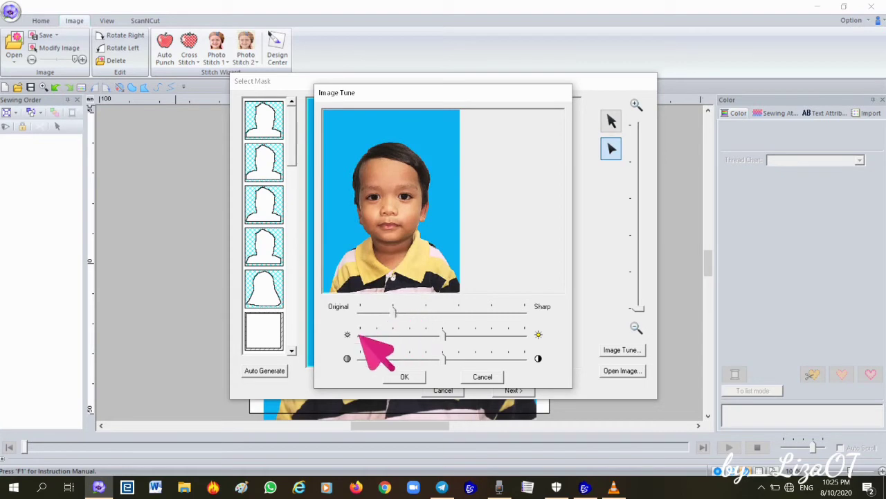
pyautogui.click(456, 338)
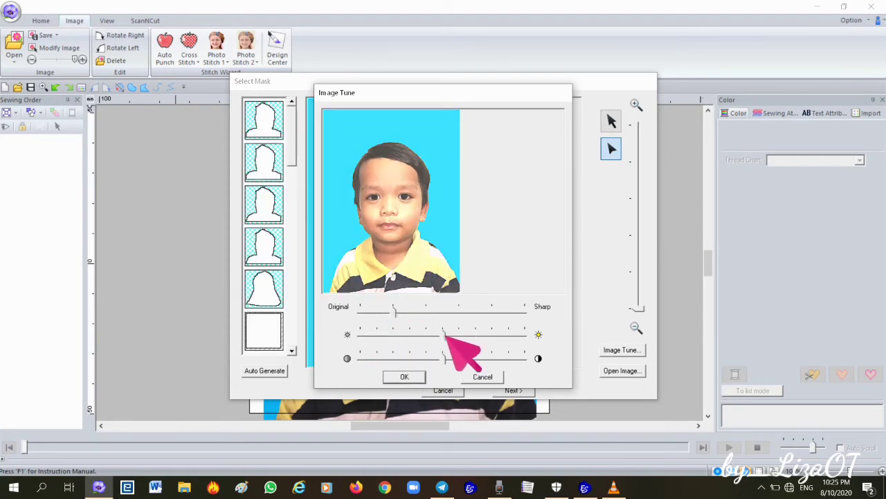
pyautogui.moveTo(450, 336); pyautogui.dragTo(444, 358)
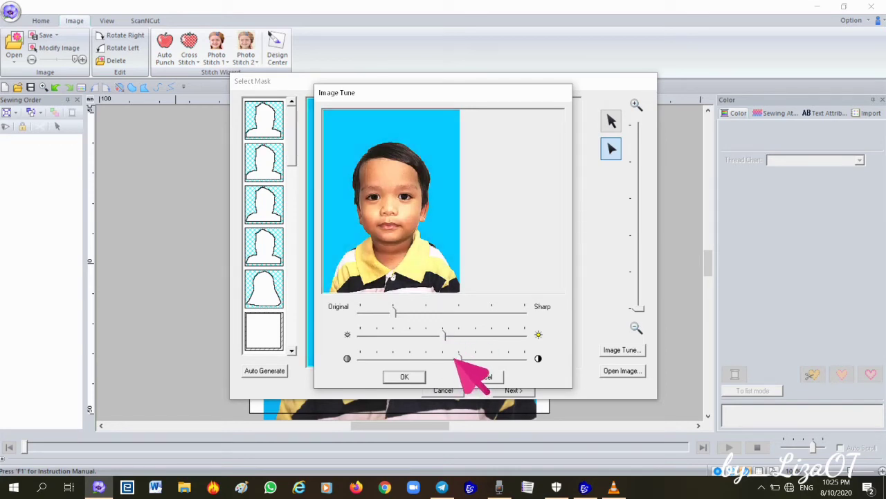
pyautogui.moveTo(458, 358); pyautogui.dragTo(446, 358)
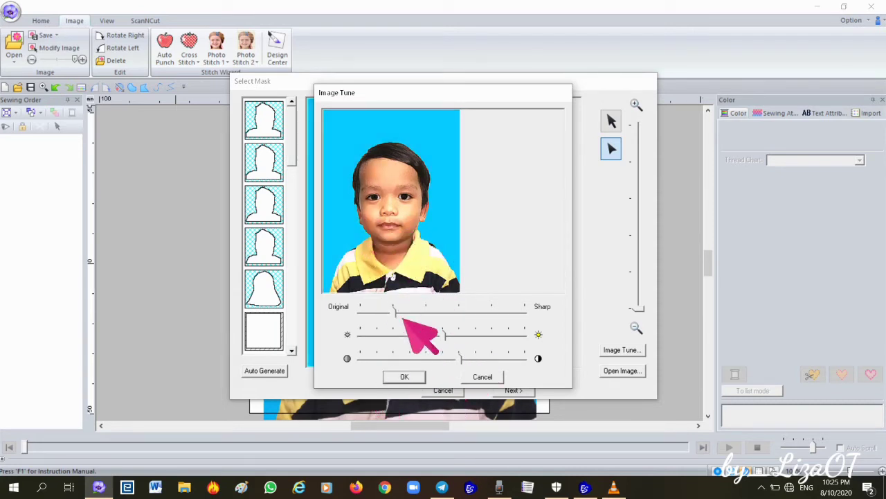
pyautogui.click(409, 377)
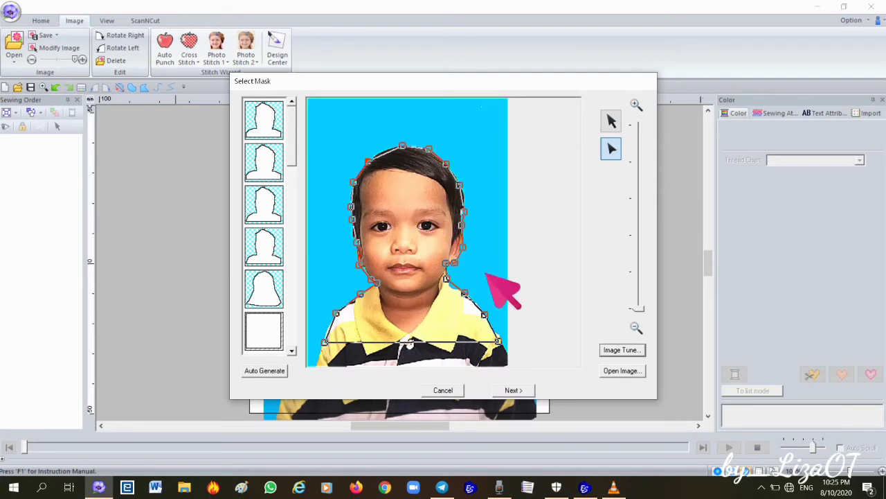
# Step: Accept the mask, fit the masked image to the page, and continue to the Photo Stitch 1 parameters
pyautogui.click(513, 391)
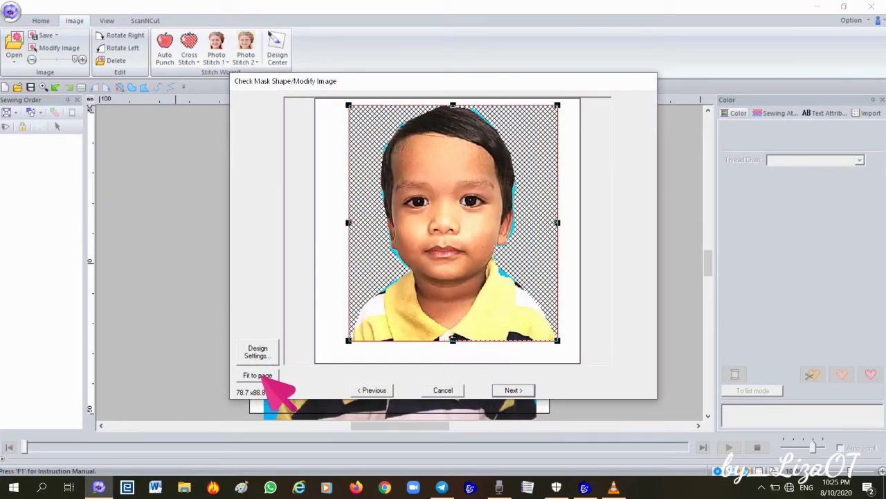
pyautogui.click(270, 377)
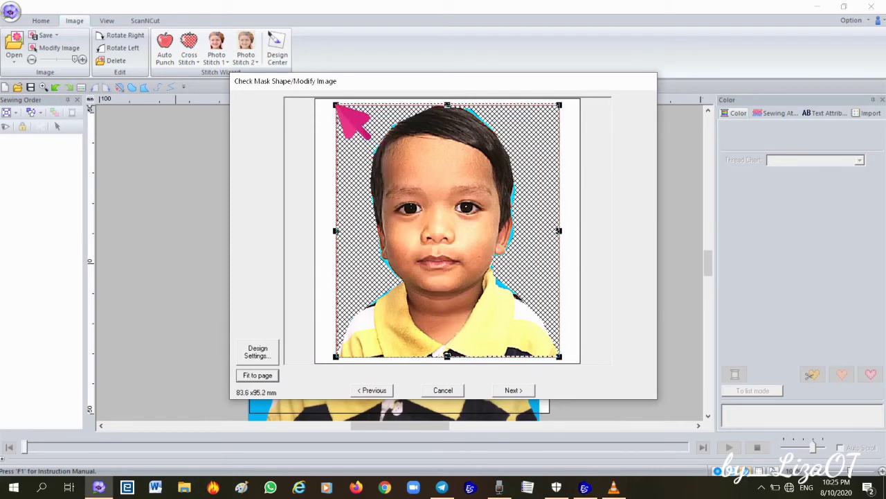
pyautogui.moveTo(337, 105); pyautogui.dragTo(338, 107)
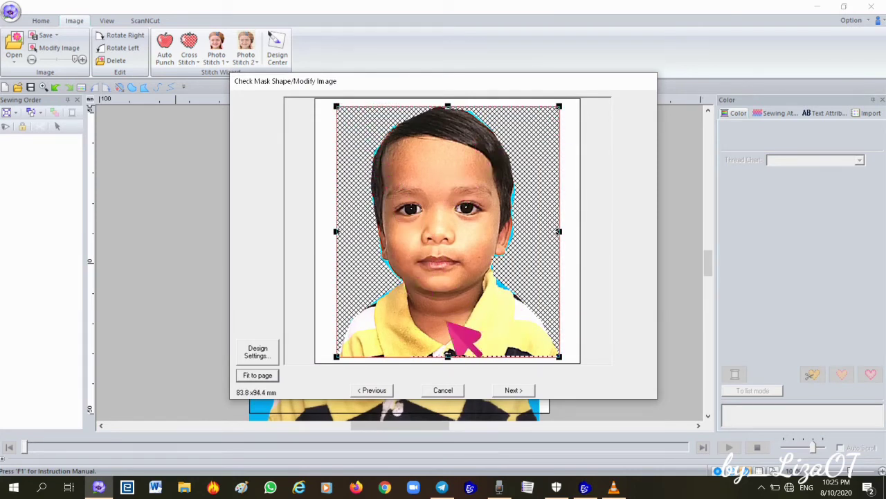
pyautogui.click(270, 377)
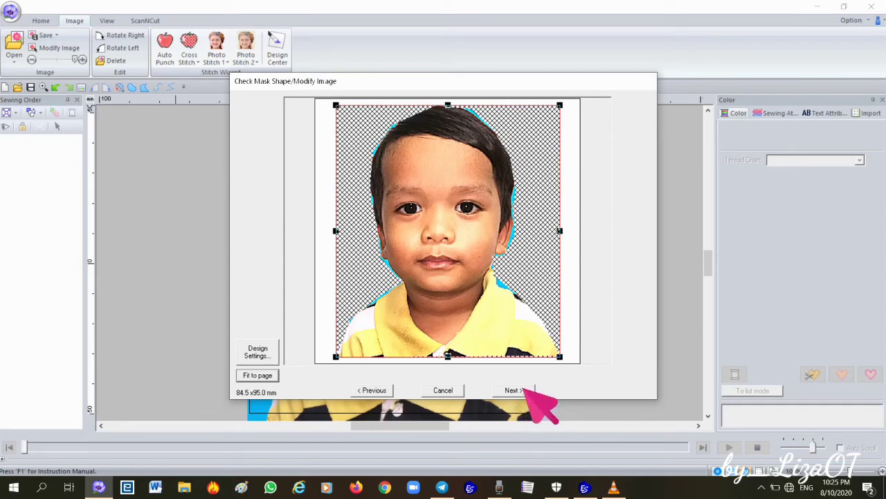
pyautogui.click(525, 391)
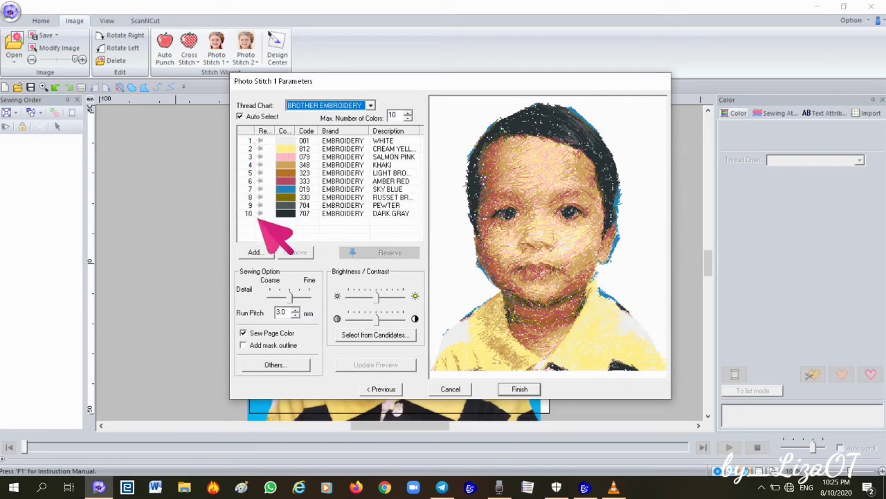
# Step: Set the maximum number of colors to 8 and update the stitch preview
pyautogui.click(409, 114)
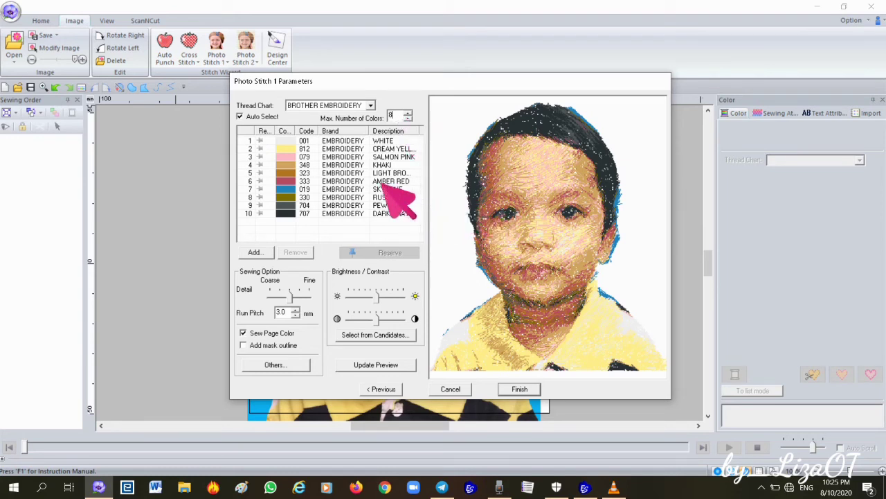
pyautogui.click(401, 214)
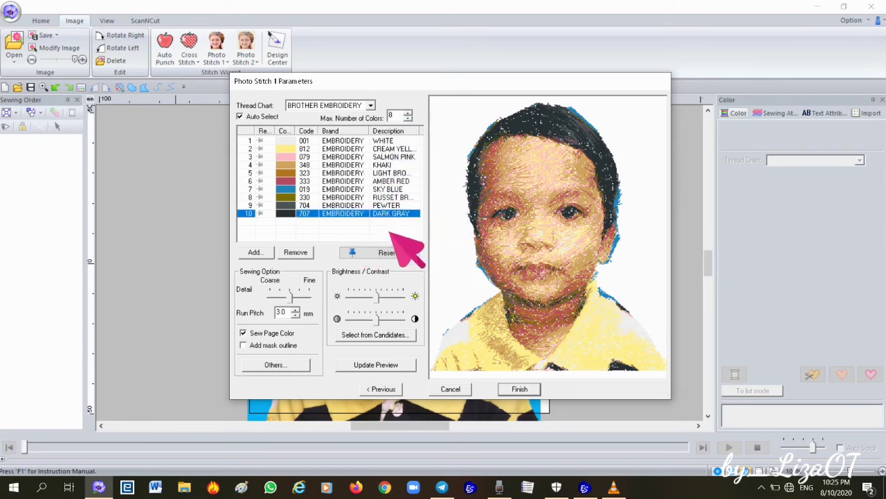
pyautogui.click(407, 230)
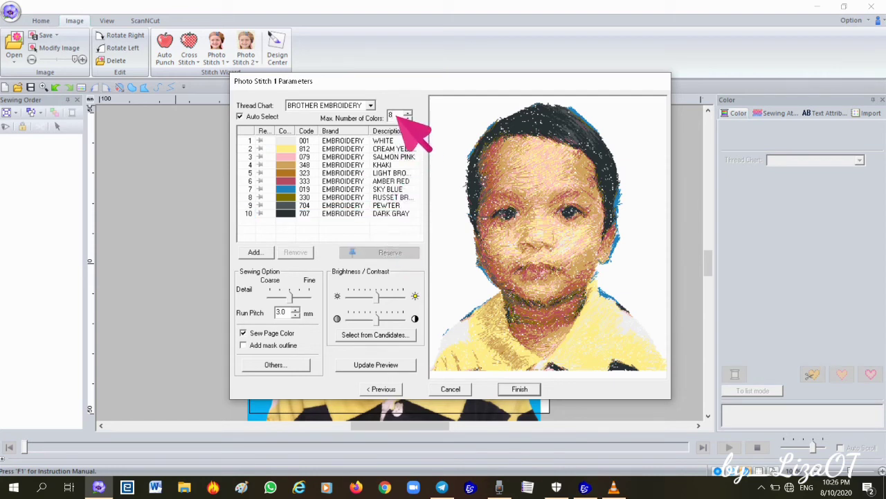
pyautogui.click(353, 366)
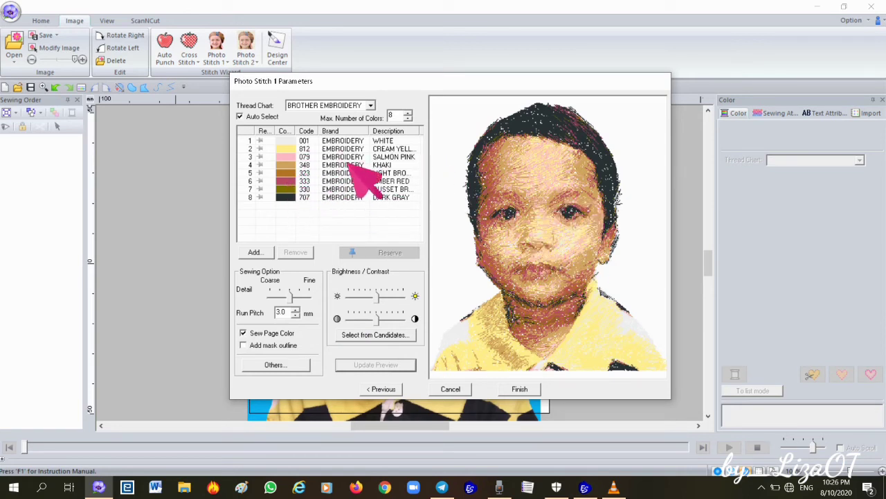
# Step: Preview the design with a maximum of 5 colors, and return the maximum to 8
pyautogui.doubleClick(390, 115)
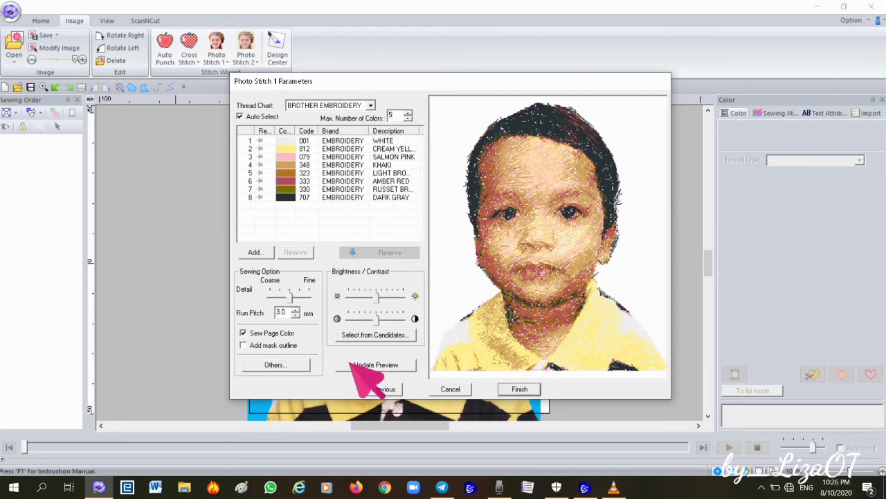
pyautogui.click(354, 366)
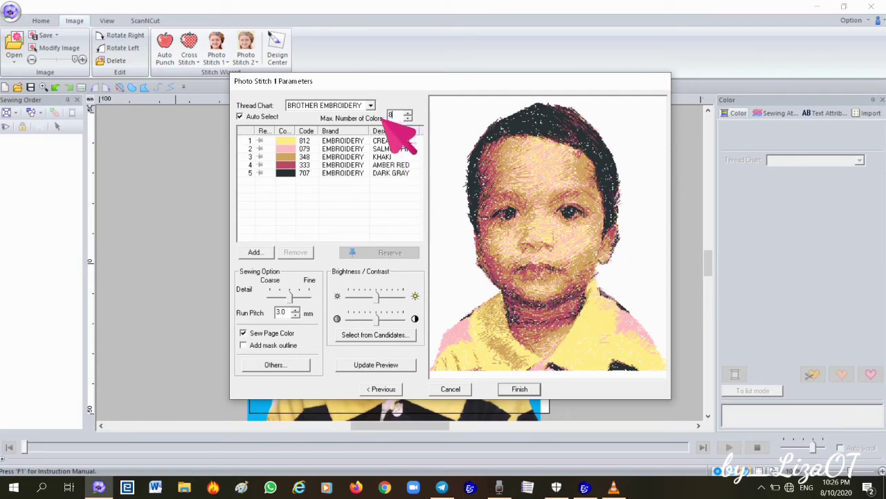
pyautogui.click(377, 366)
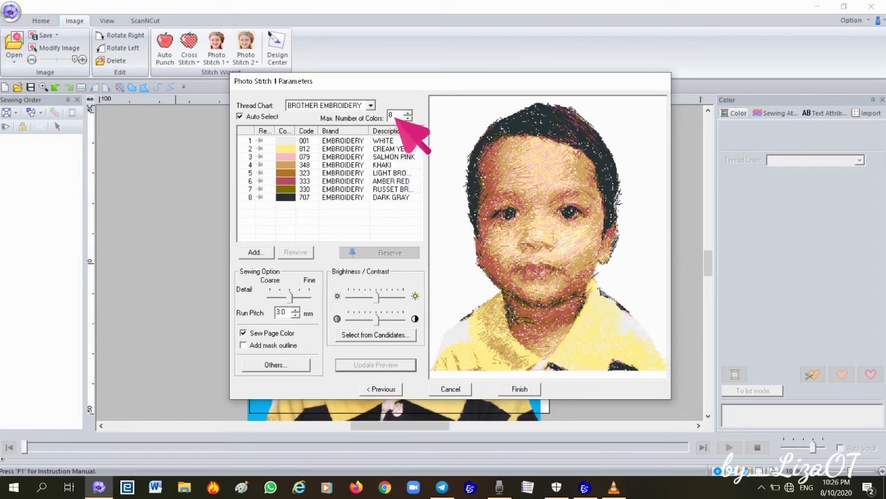
# Step: Set the maximum number of colors to 10 and update the stitch preview
pyautogui.moveTo(395, 115); pyautogui.dragTo(377, 113)
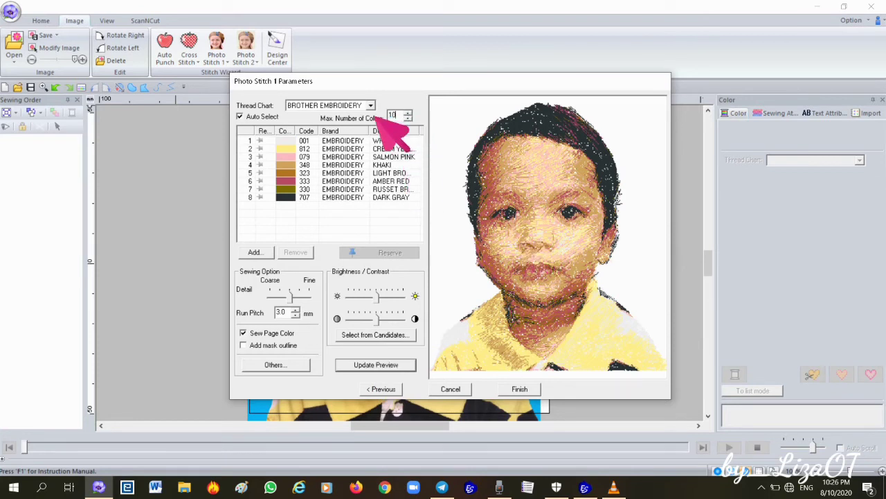
pyautogui.write('10')
pyautogui.click(377, 366)
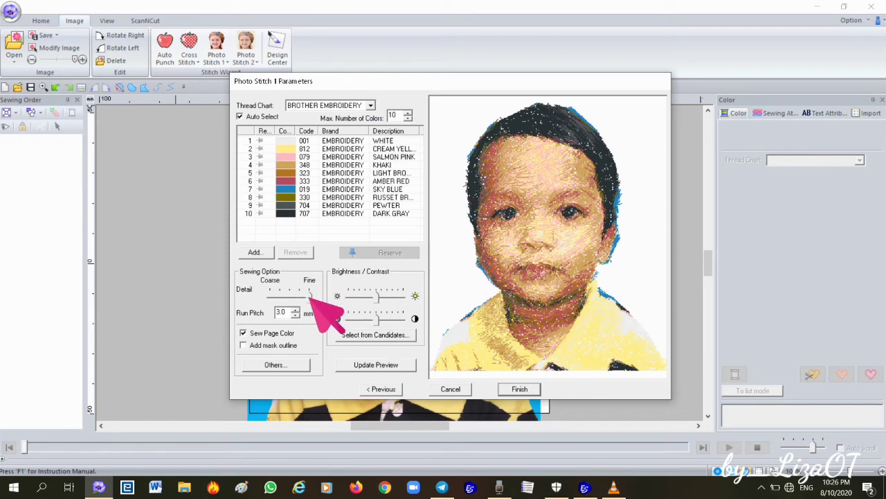
# Step: Set Detail to one level below the finest and Run Pitch to 2.5 mm, and update the preview
pyautogui.moveTo(309, 294); pyautogui.dragTo(300, 296)
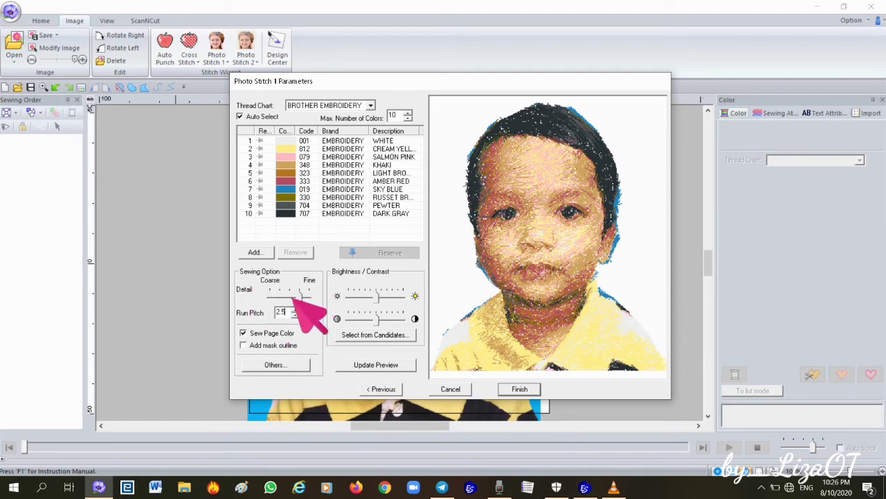
pyautogui.click(375, 365)
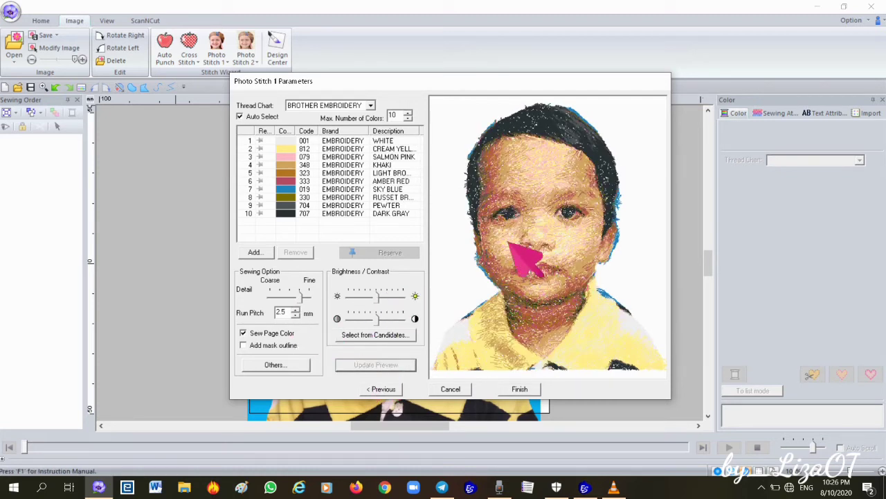
# Step: Try a Run Pitch of 1 mm, set it to 2.0 mm, and update the preview
pyautogui.moveTo(285, 314); pyautogui.dragTo(268, 315)
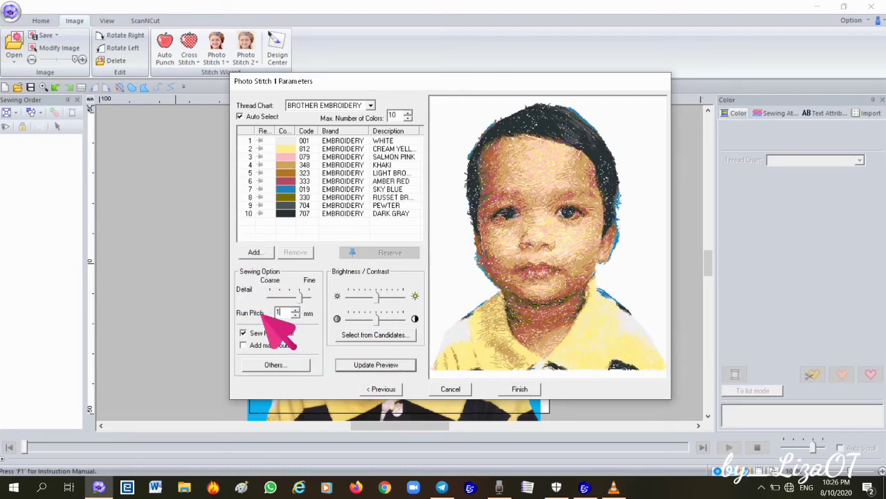
pyautogui.click(367, 367)
pyautogui.click(498, 267)
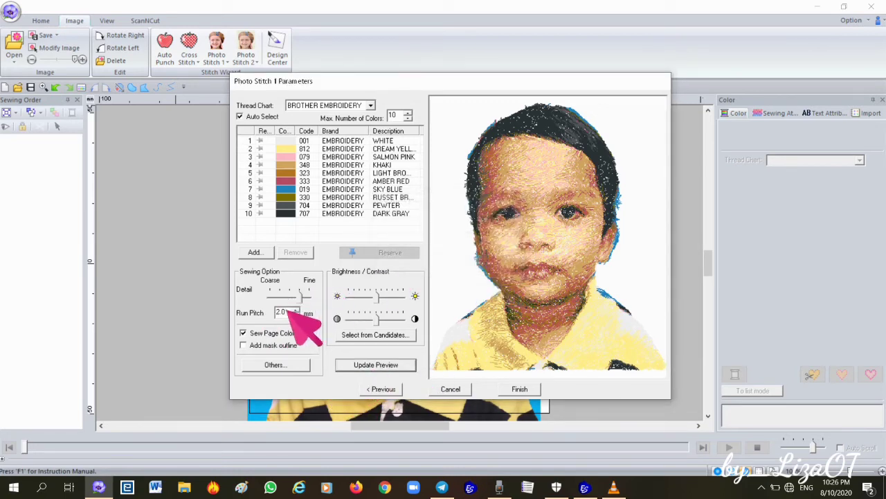
pyautogui.write('2.0')
pyautogui.click(390, 367)
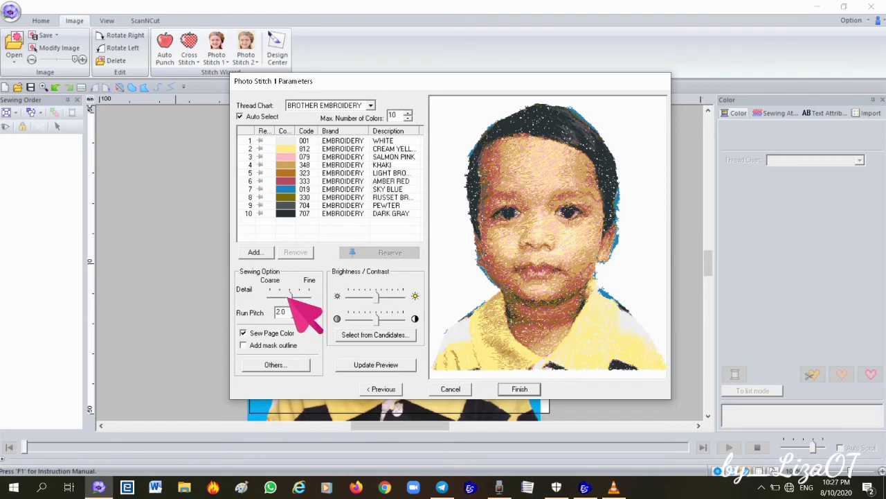
# Step: Preview the design at coarser Detail levels down to the coarsest, and return Detail to its middle level
pyautogui.click(371, 363)
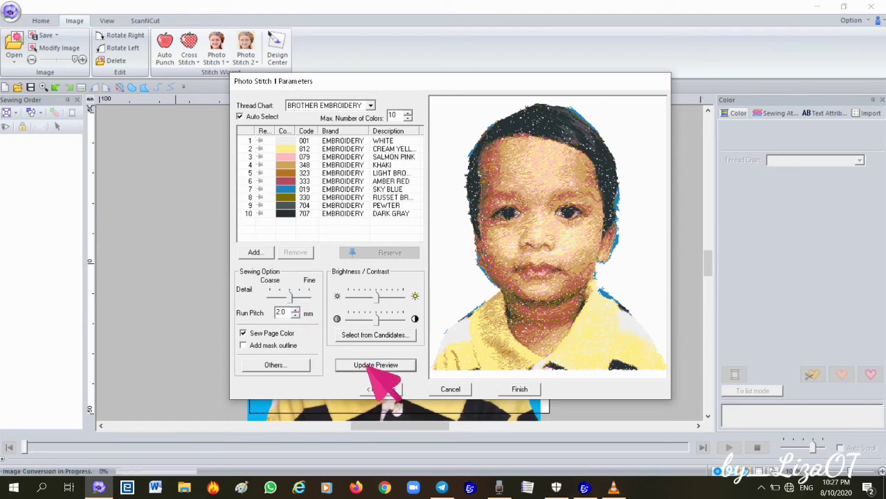
pyautogui.click(277, 298)
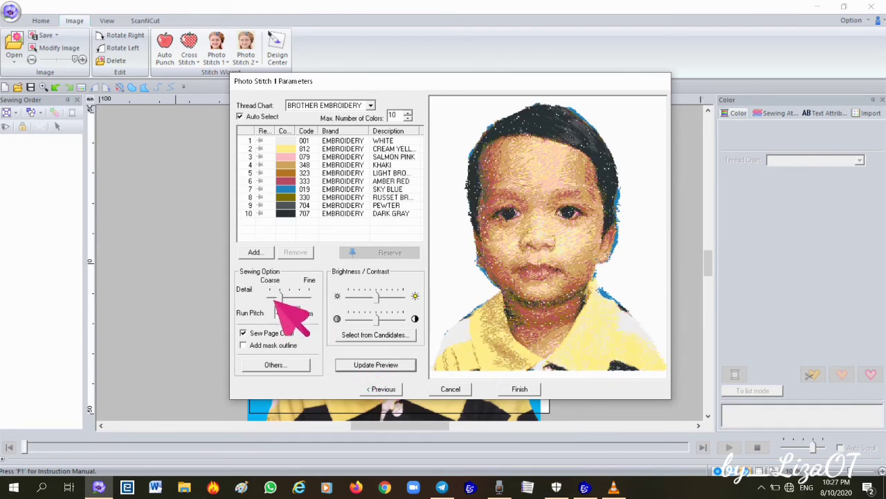
pyautogui.click(346, 364)
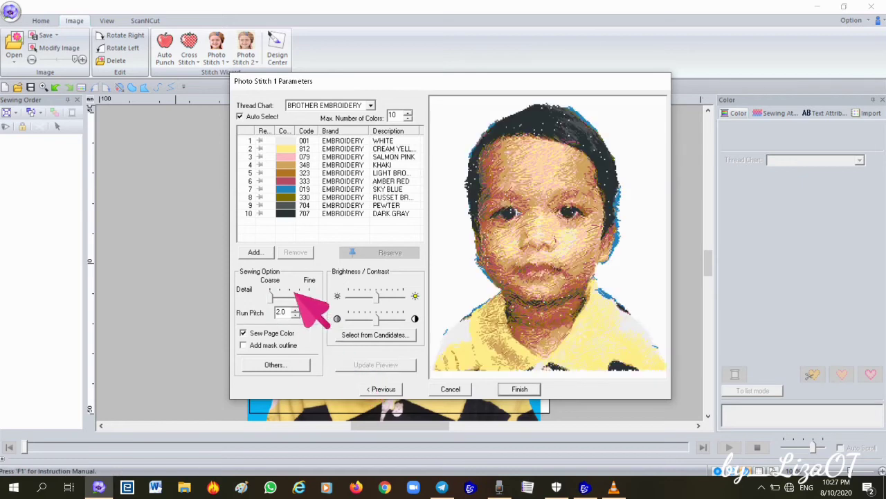
pyautogui.moveTo(270, 292); pyautogui.dragTo(281, 296)
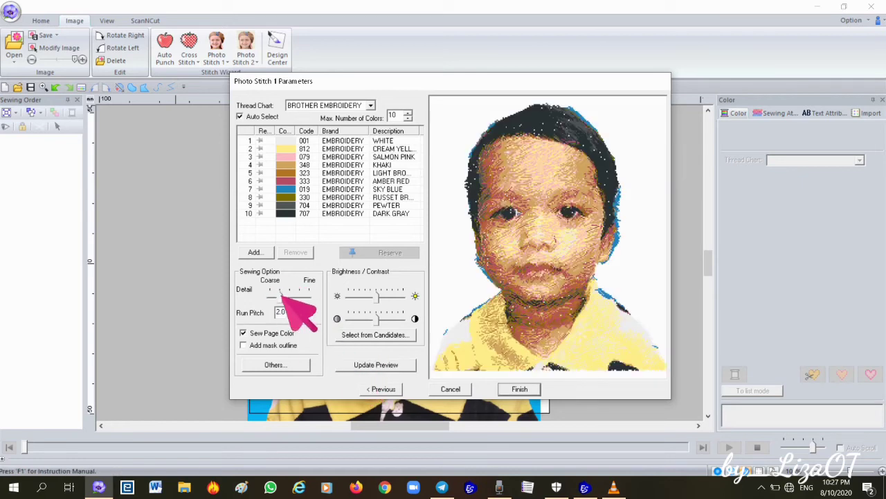
pyautogui.click(369, 365)
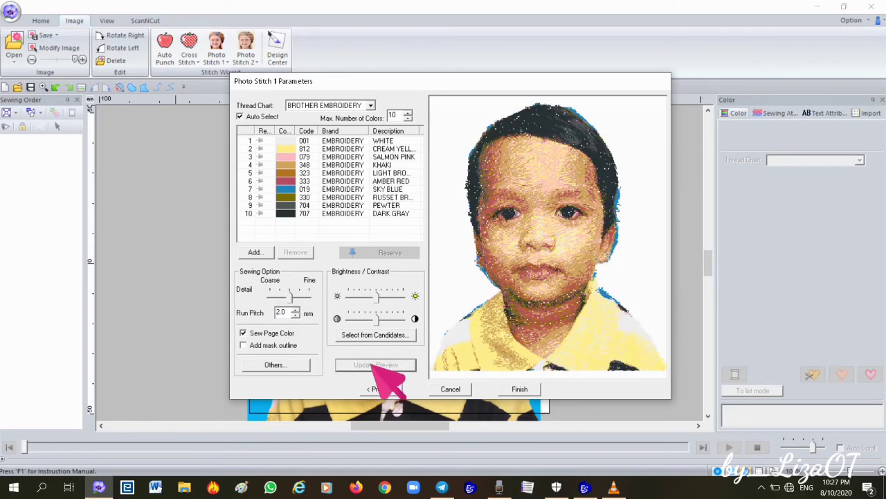
# Step: Preview the design with a 2.5 mm Run Pitch, and set the Run Pitch to 3.0 mm
pyautogui.doubleClick(295, 312)
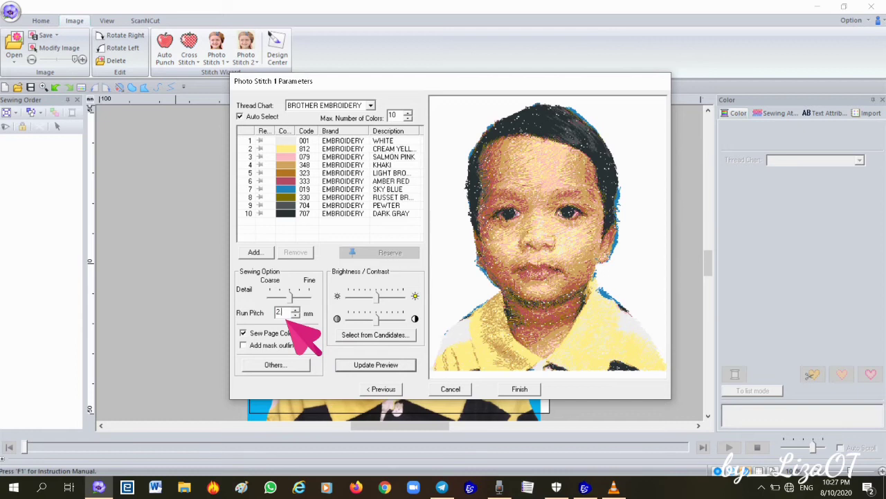
pyautogui.click(378, 364)
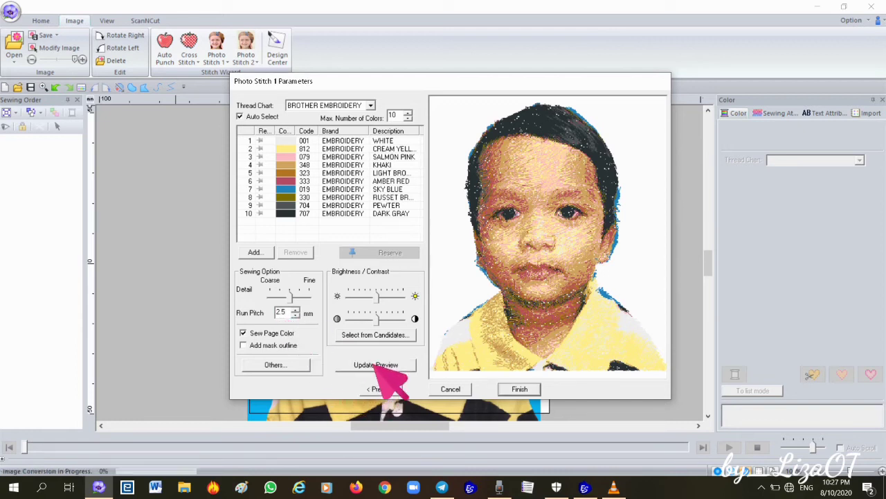
pyautogui.moveTo(287, 311); pyautogui.dragTo(250, 307)
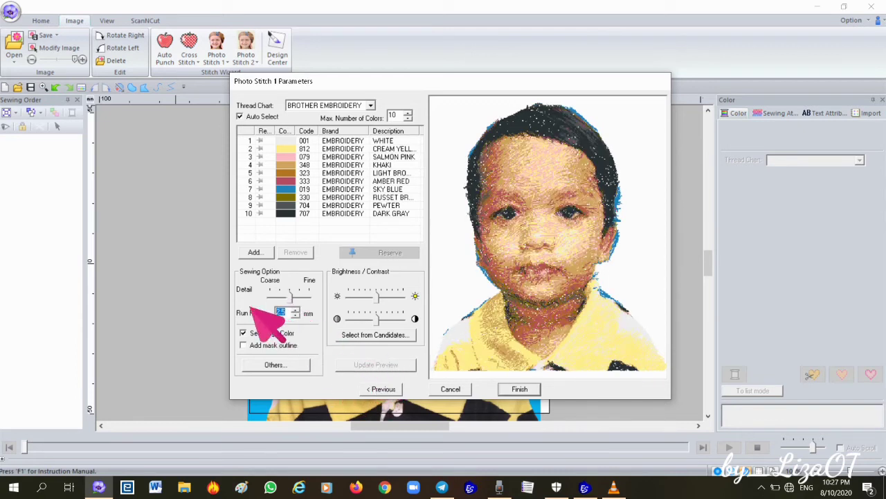
pyautogui.write('3')
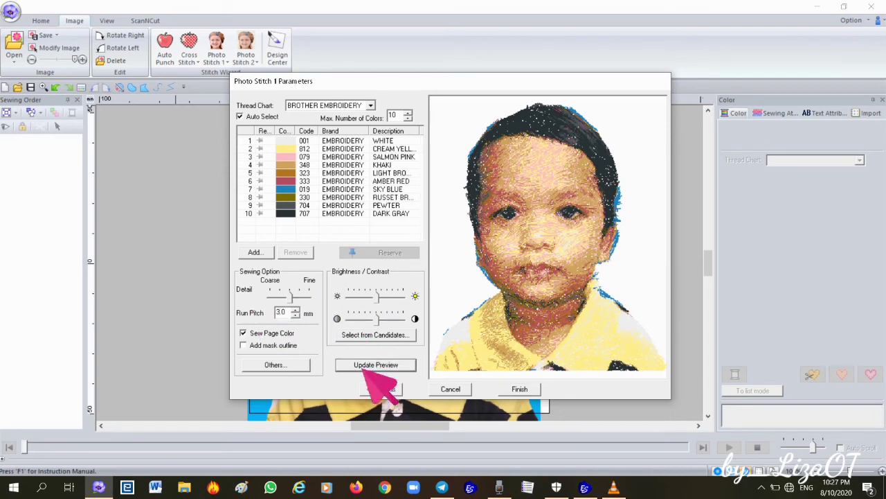
# Step: Update the preview with the new Run Pitch, try a brighter setting, and accept the center candidate for brightness and contrast
pyautogui.click(371, 364)
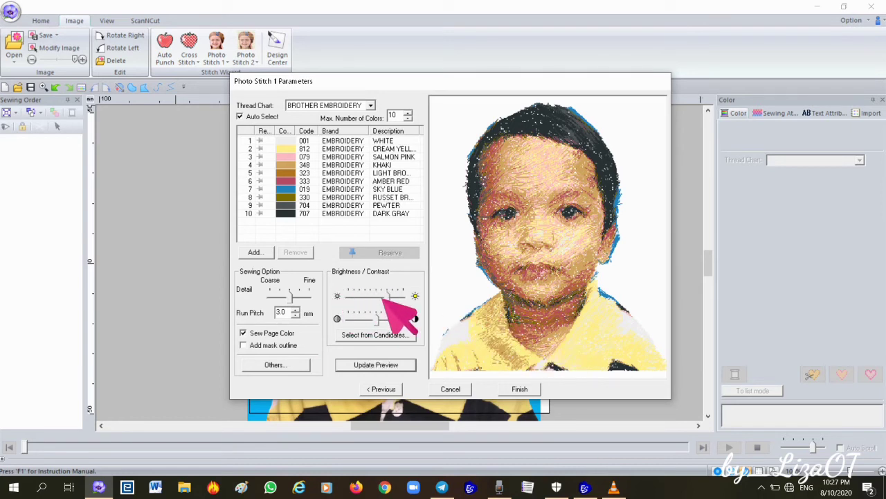
pyautogui.click(380, 337)
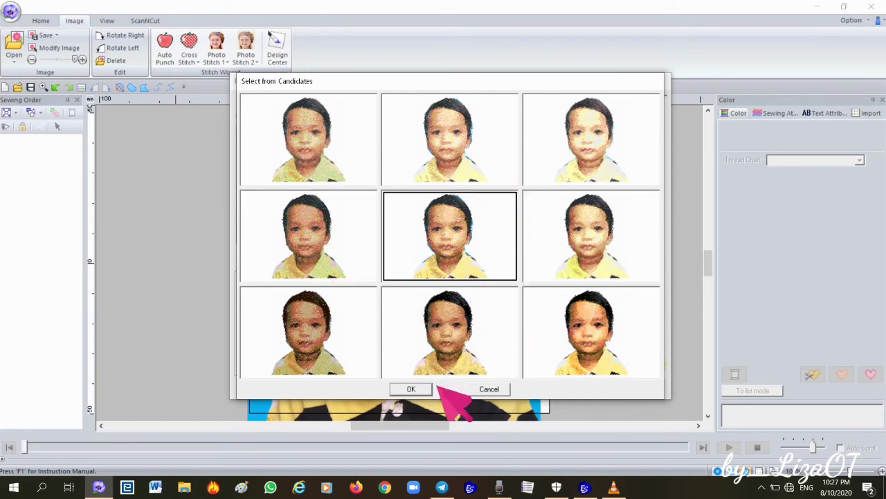
pyautogui.click(411, 389)
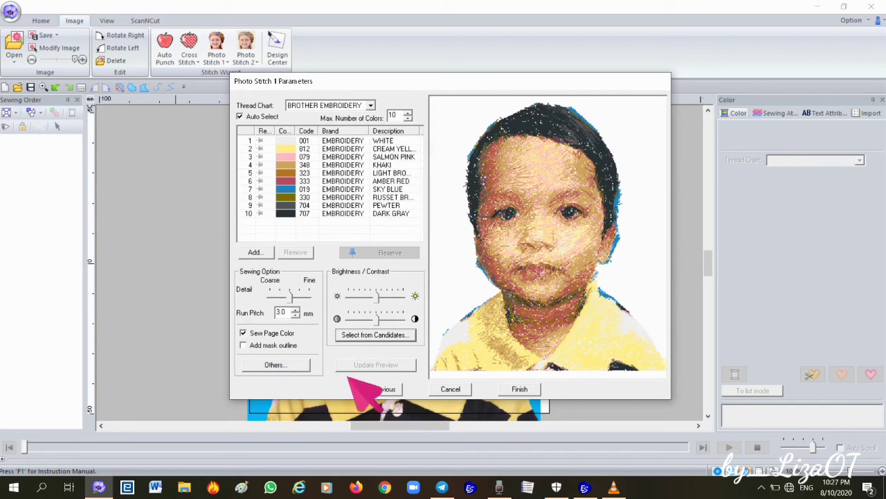
# Step: Try the Cartoon image type for the conversion and update the preview
pyautogui.click(300, 364)
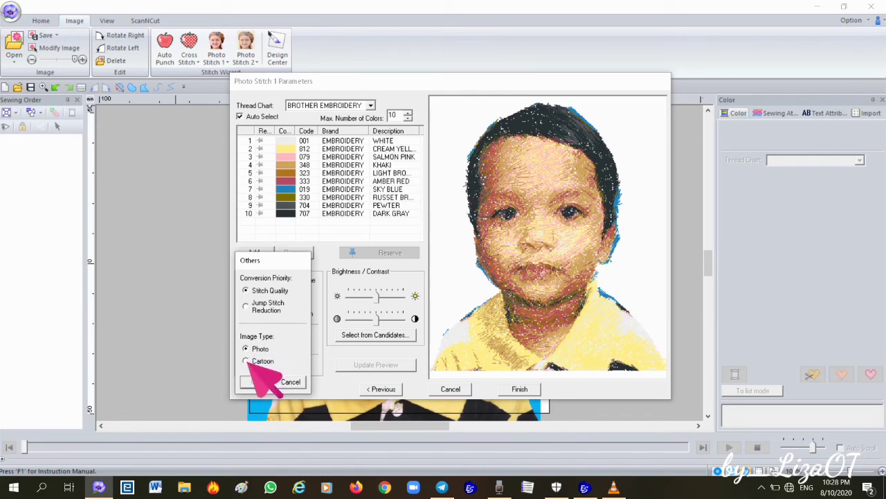
pyautogui.click(255, 382)
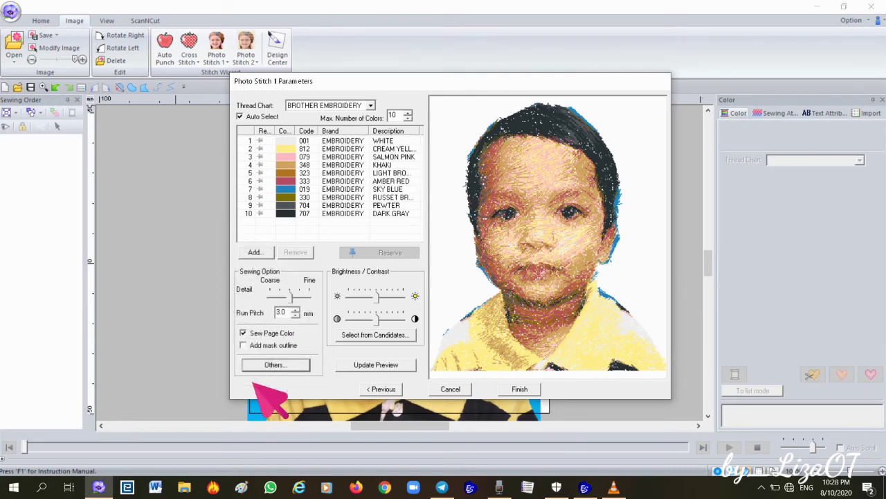
pyautogui.click(375, 365)
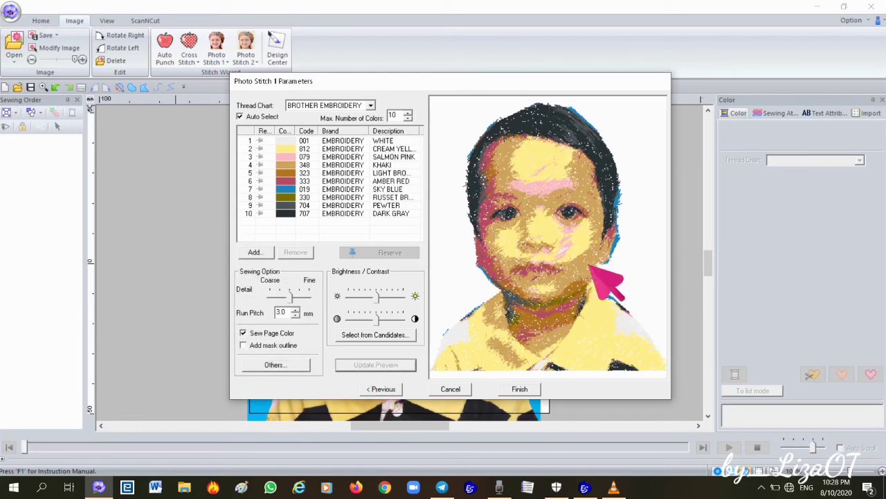
# Step: Set the image type back to Photo, update the preview, and finish the Photo Stitch 1 conversion
pyautogui.click(285, 363)
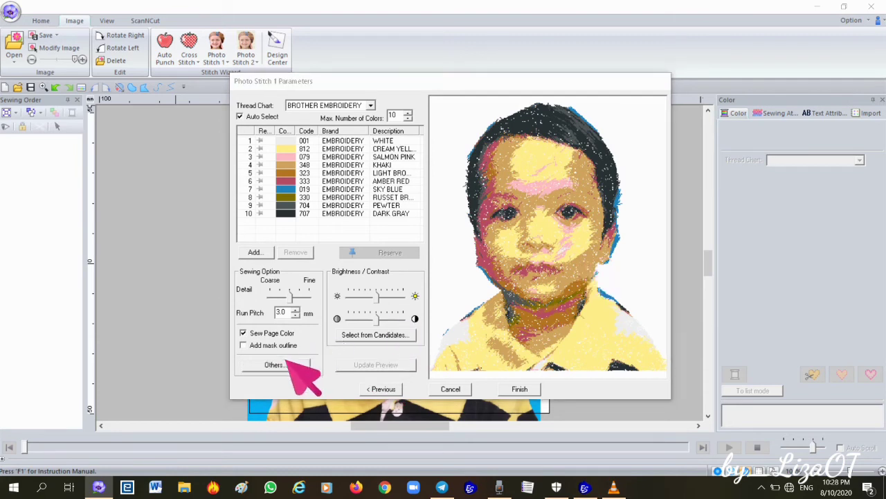
pyautogui.click(254, 382)
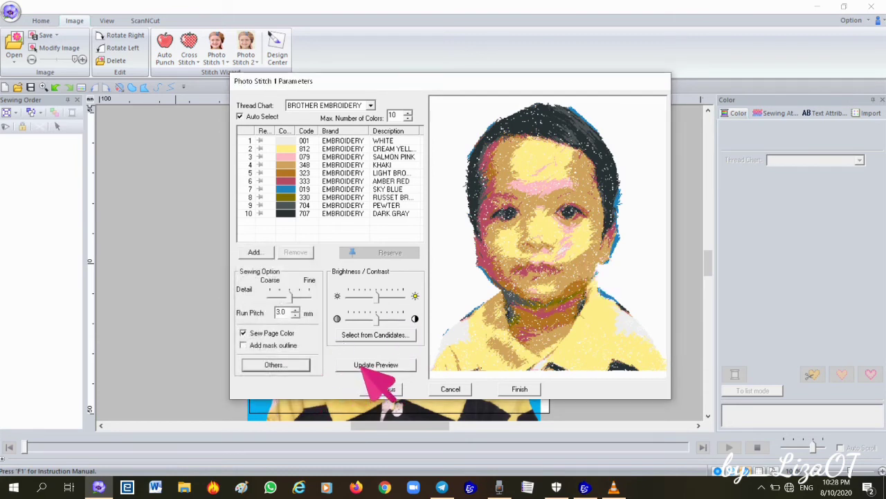
pyautogui.click(375, 365)
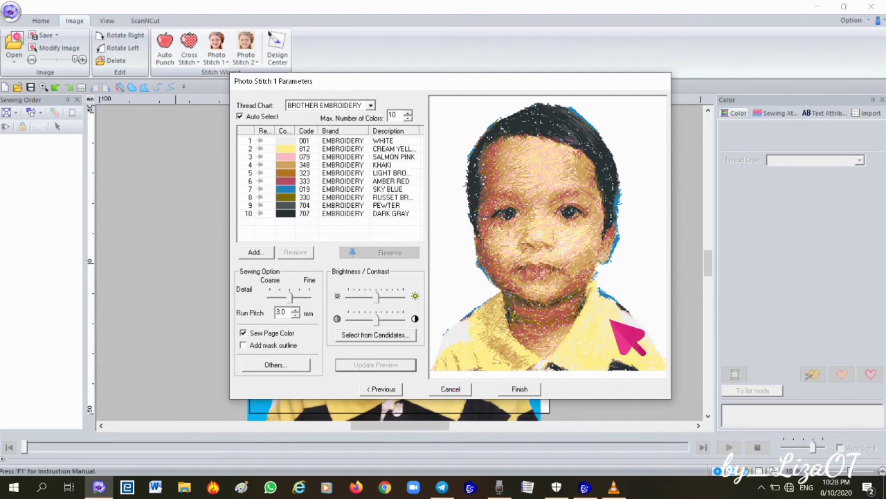
pyautogui.click(520, 389)
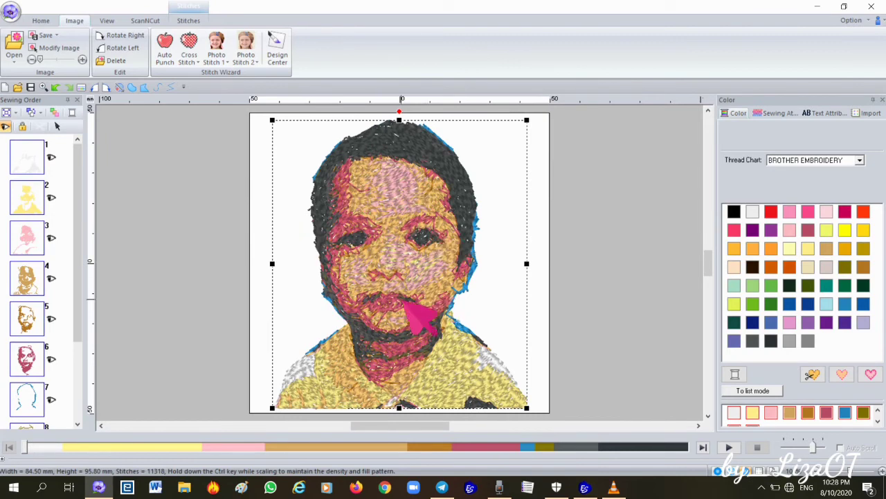
# Step: Examine the portrait's stitching in the print preview at different zoom levels, and close the preview
pyautogui.click(10, 11)
pyautogui.moveTo(97, 144)
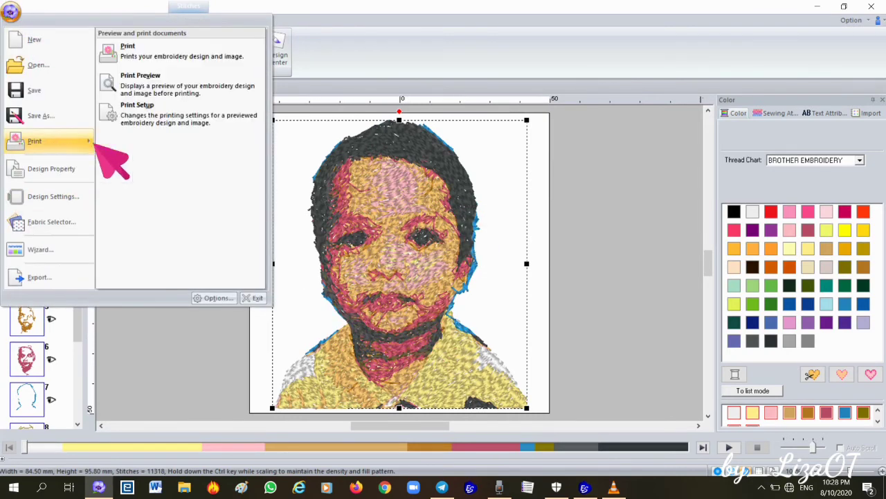
pyautogui.click(173, 86)
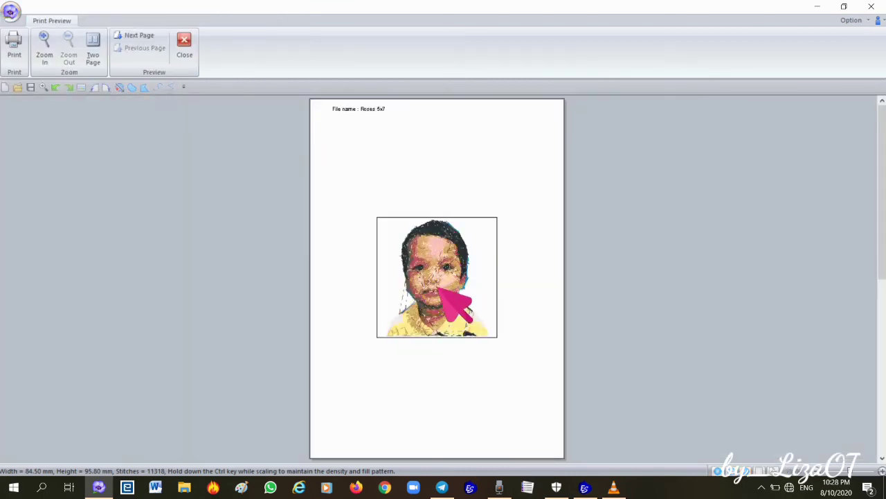
pyautogui.scroll(1, 447, 268)
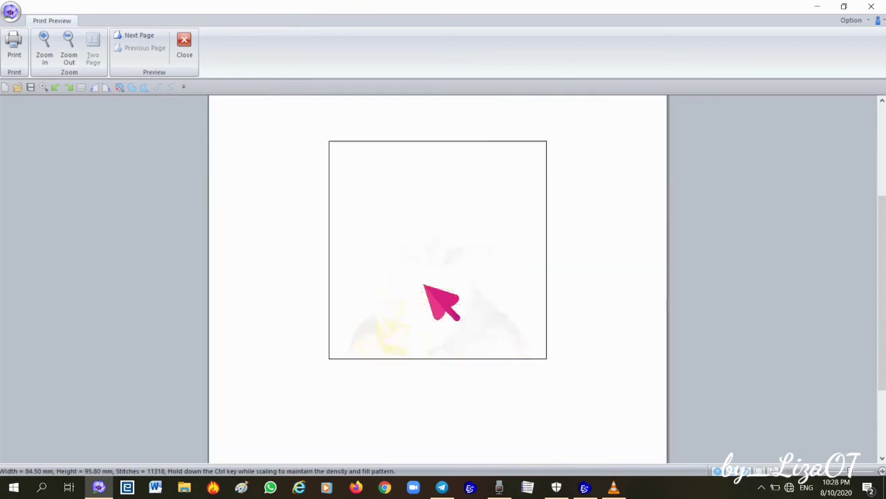
pyautogui.scroll(-2, 443, 272)
pyautogui.scroll(1, 449, 260)
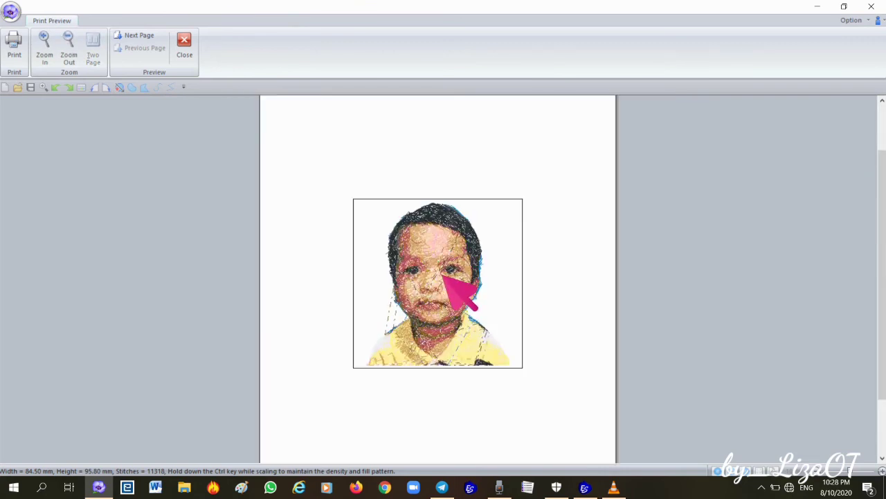
pyautogui.click(43, 46)
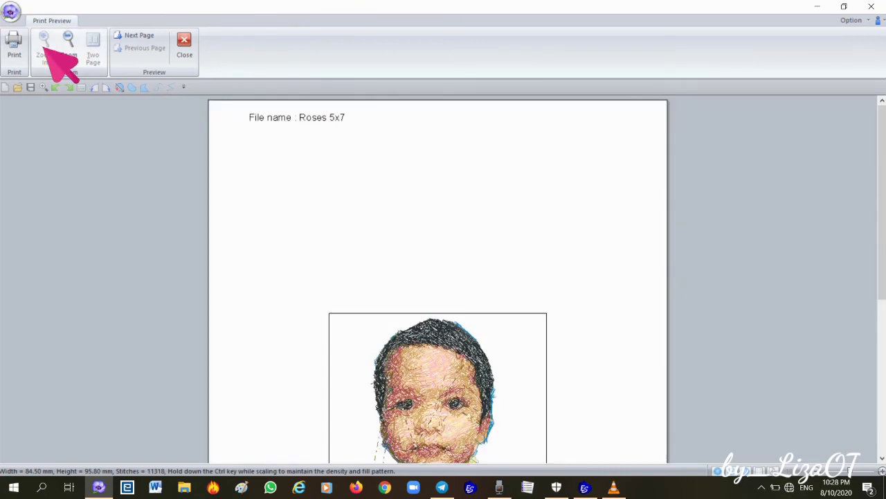
pyautogui.moveTo(878, 178); pyautogui.dragTo(883, 269)
pyautogui.click(481, 308)
pyautogui.click(423, 293)
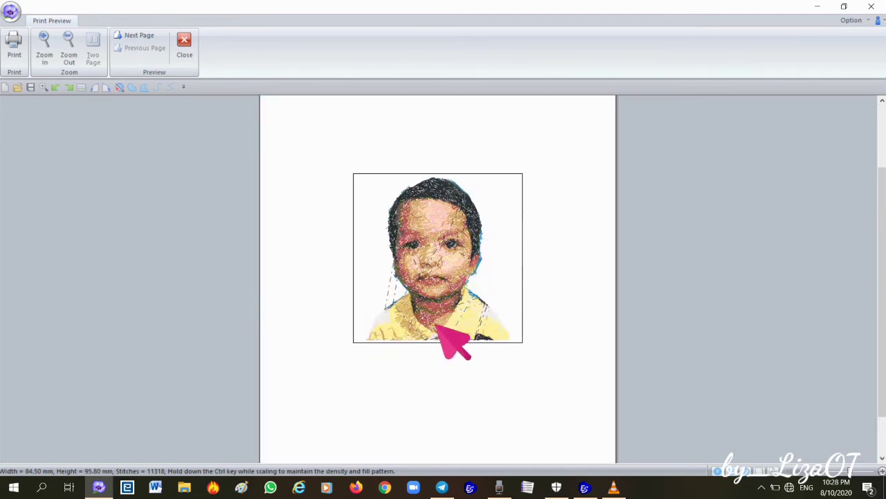
pyautogui.click(184, 43)
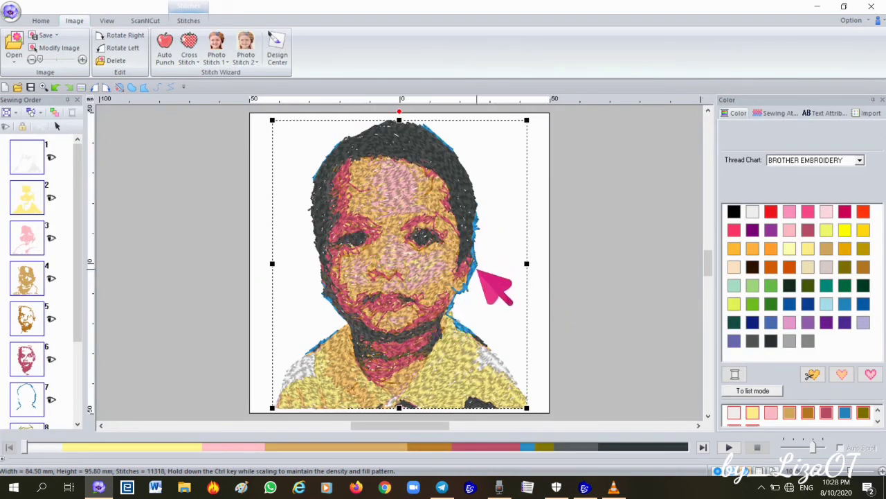
# Step: Compare the portrait design in the Stitch, Solid and Realistic view modes, and leave it in Solid view
pyautogui.click(108, 22)
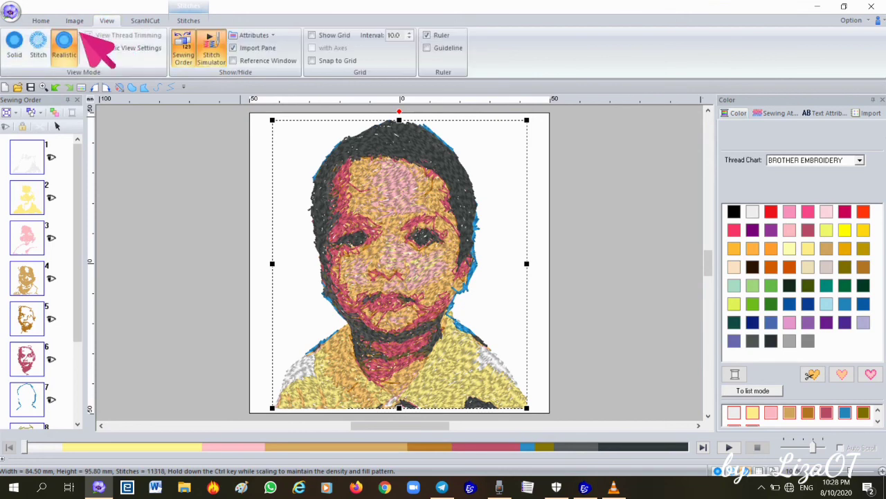
pyautogui.click(46, 44)
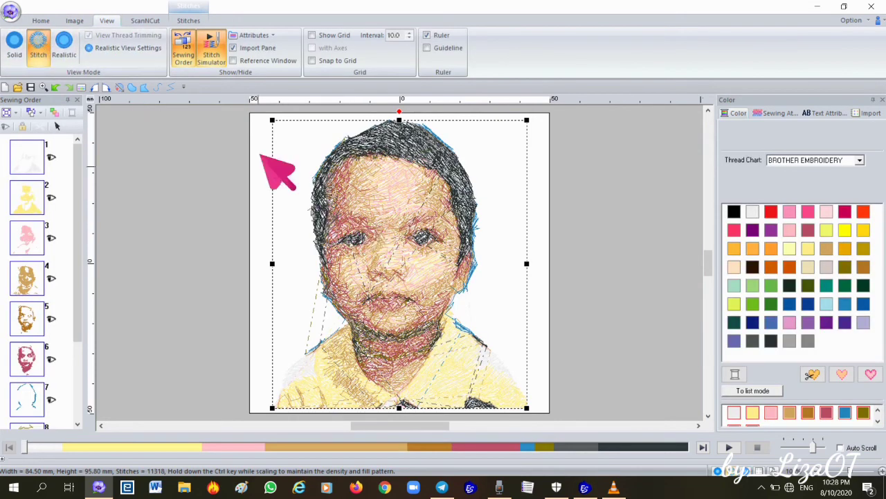
pyautogui.click(15, 42)
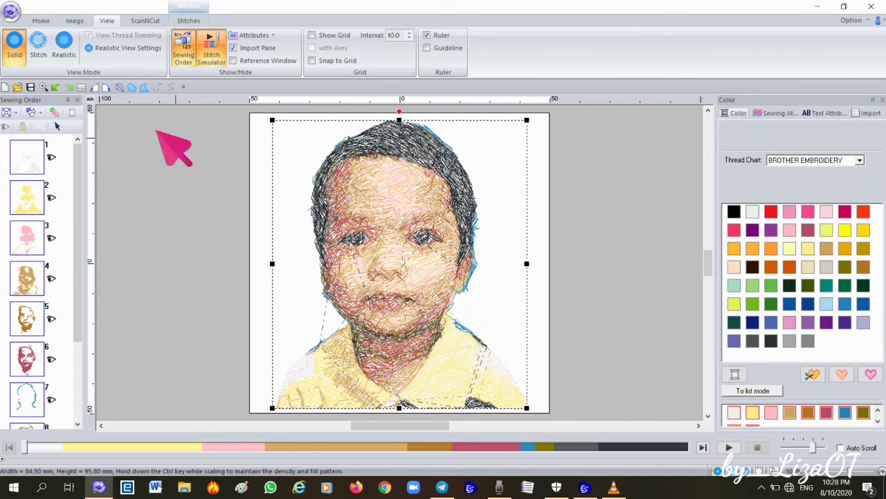
pyautogui.click(72, 49)
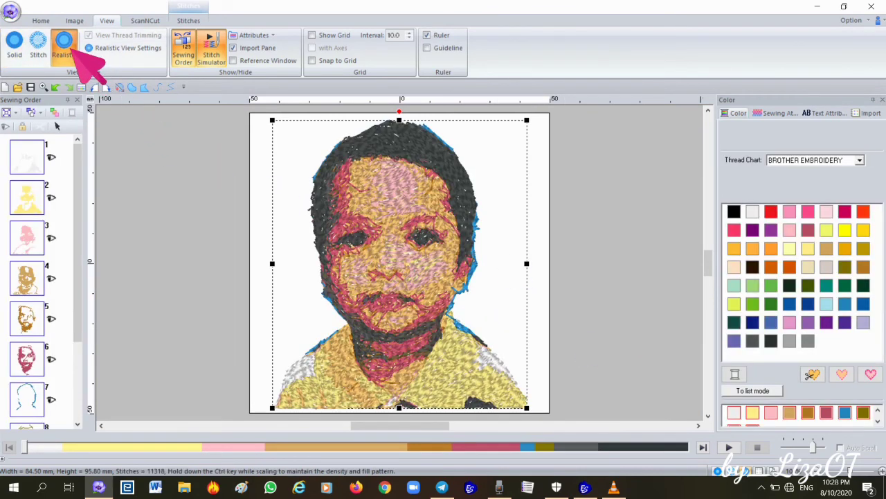
pyautogui.click(13, 42)
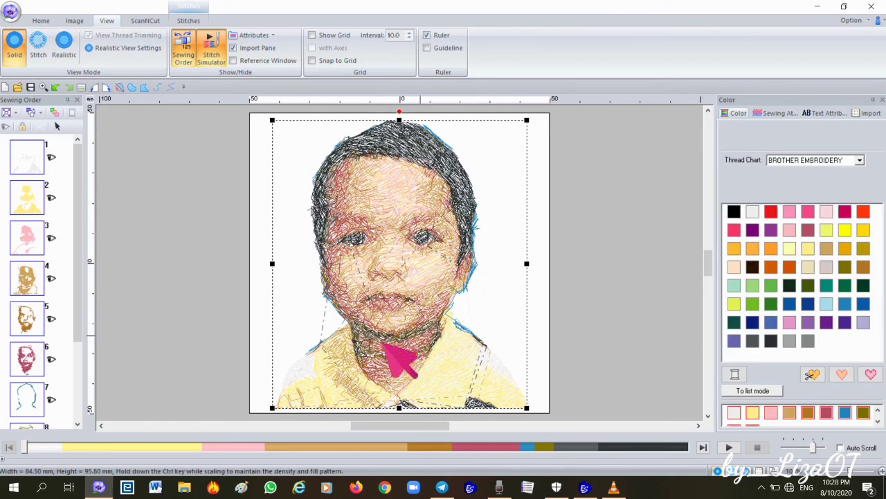
# Step: Review all the thread color layers of the portrait in the sewing order
pyautogui.moveTo(78, 174); pyautogui.dragTo(78, 269)
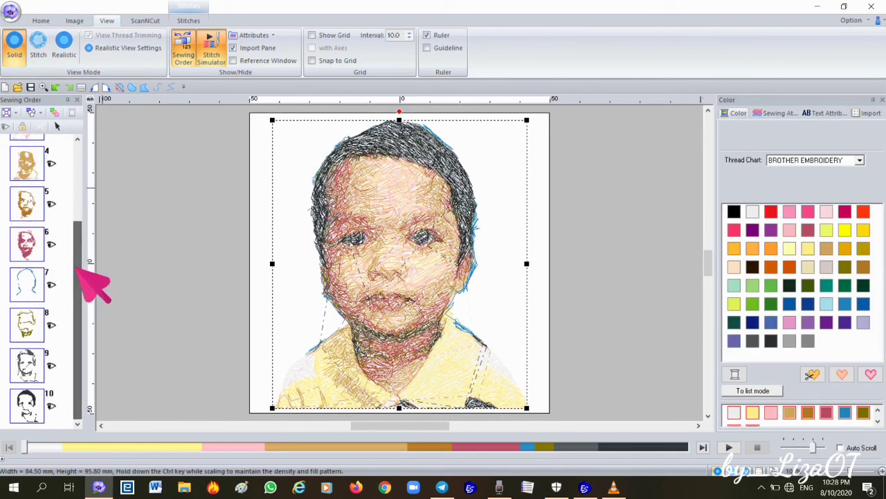
pyautogui.moveTo(79, 311); pyautogui.dragTo(78, 215)
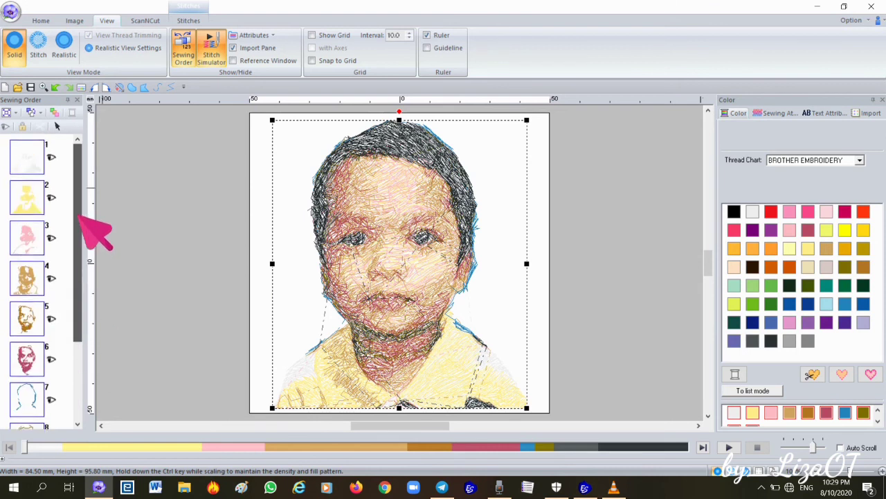
pyautogui.moveTo(79, 307); pyautogui.dragTo(77, 396)
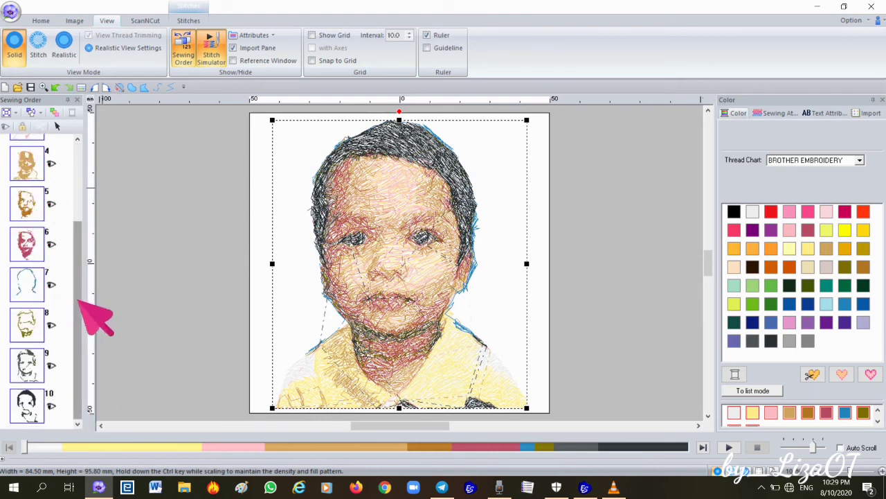
pyautogui.moveTo(79, 302); pyautogui.dragTo(82, 214)
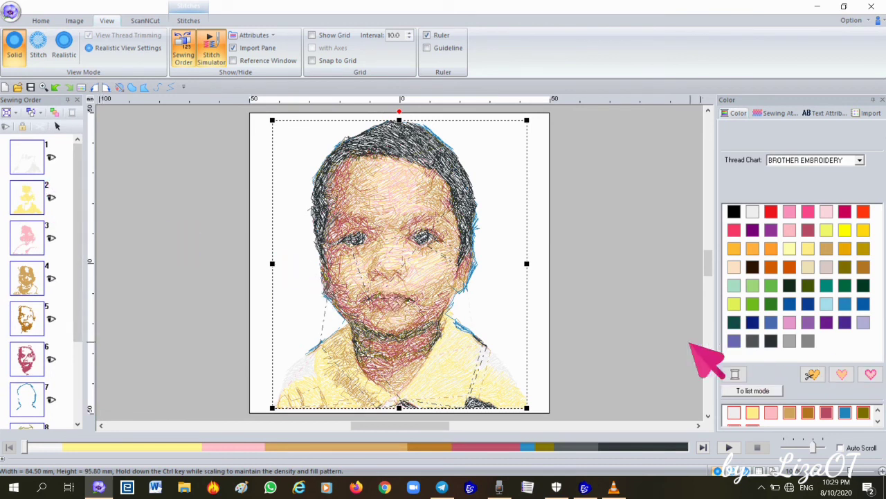
# Step: Deselect the design, run the stitch simulation briefly, and stop it
pyautogui.click(675, 253)
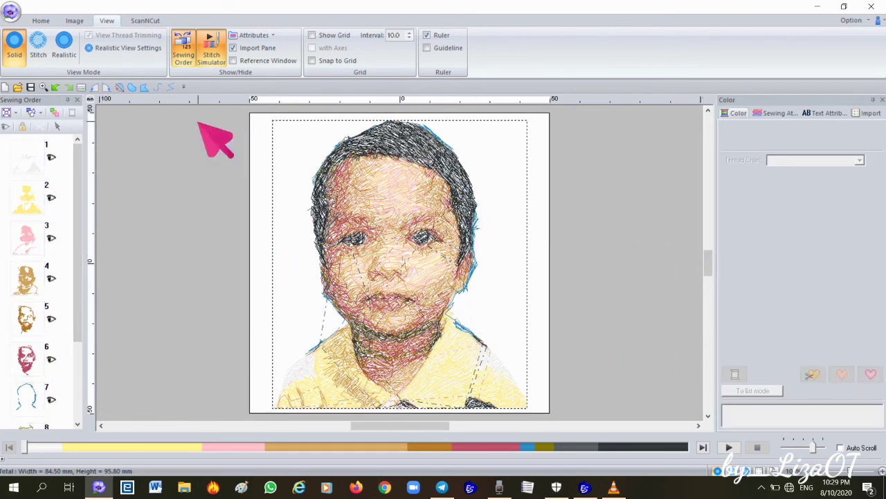
pyautogui.click(728, 448)
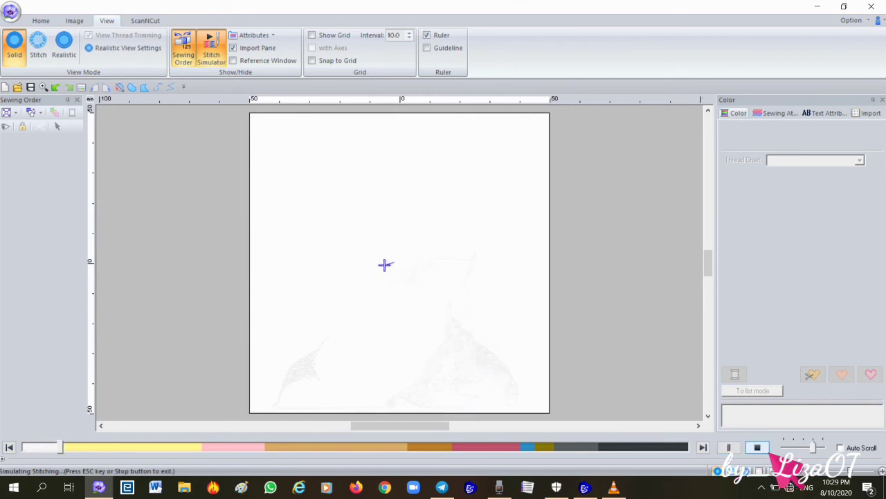
pyautogui.click(757, 448)
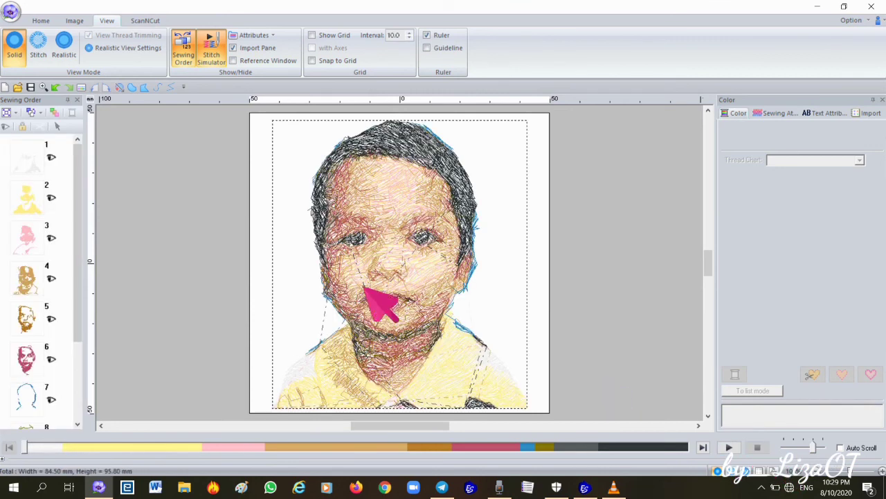
# Step: Check the design's size, stitch count, sewing time and thread color list in Design Property, and close it without changes
pyautogui.click(10, 11)
pyautogui.click(47, 174)
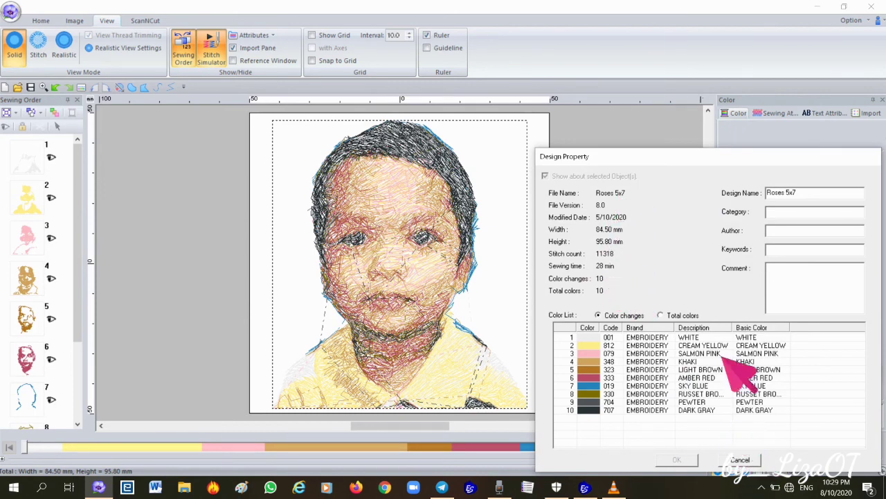
pyautogui.click(738, 460)
pyautogui.click(11, 12)
pyautogui.click(55, 167)
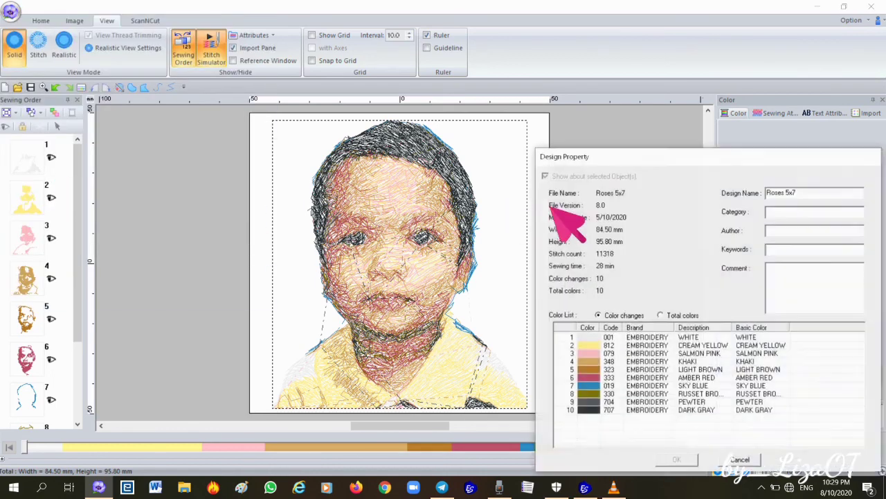
pyautogui.click(739, 459)
# Step: Check the machine type and hoop size in Design Settings, and close them without changes
pyautogui.click(11, 12)
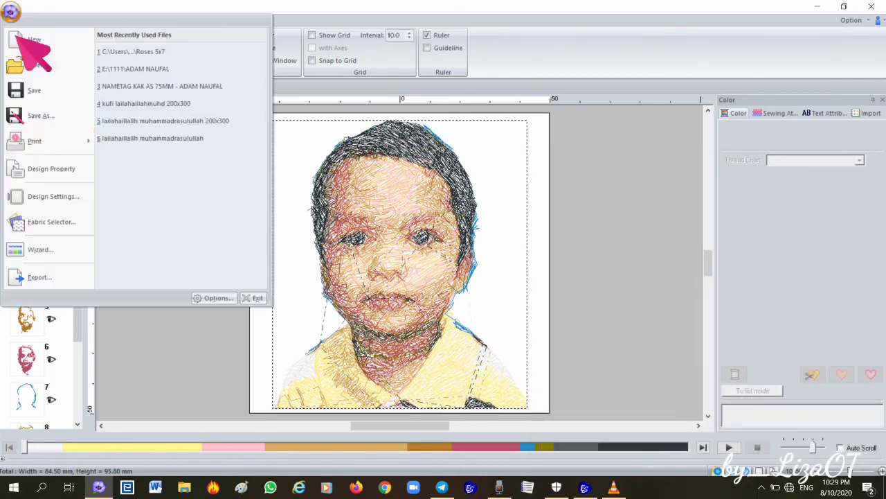
pyautogui.click(49, 196)
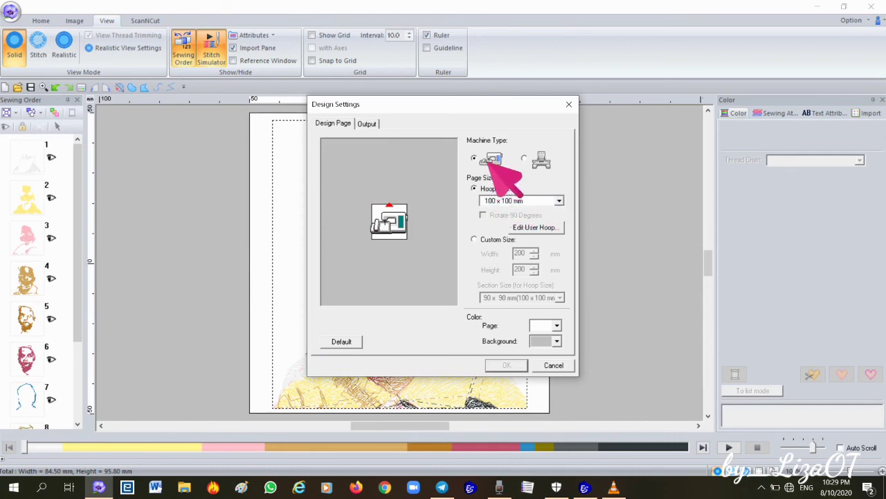
pyautogui.click(554, 365)
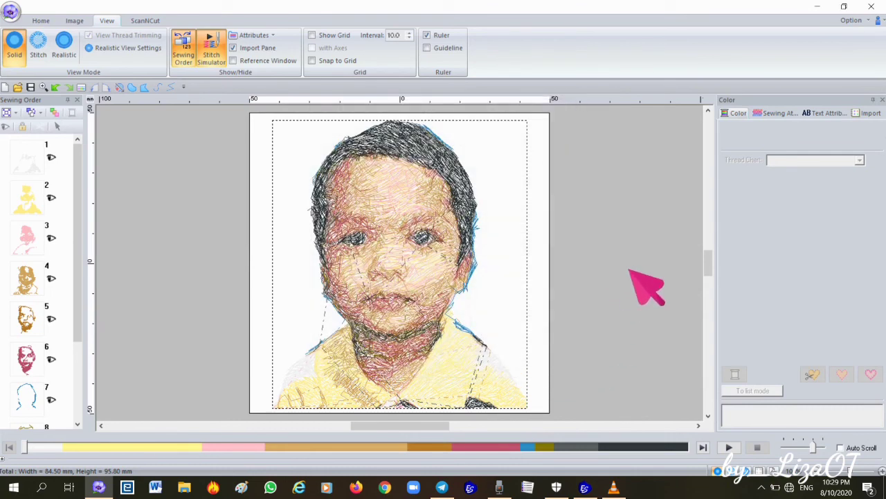